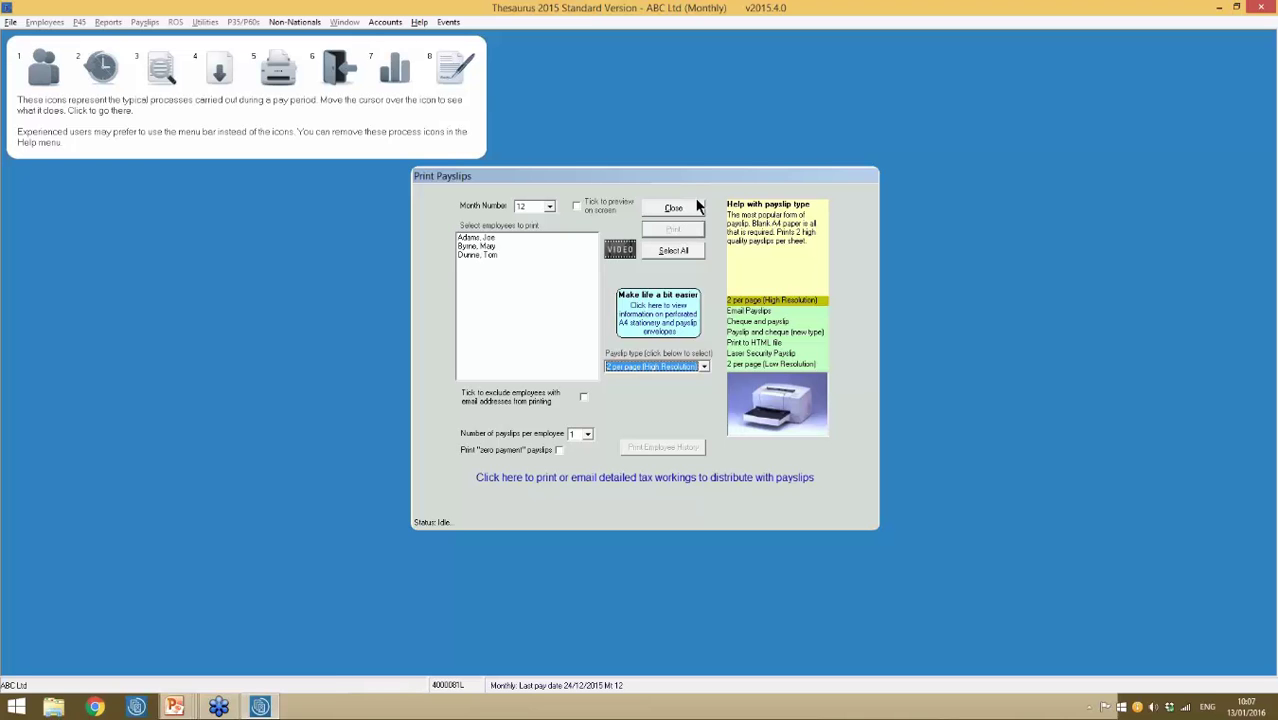
- Close the payslip printing window and open the P30 monthly totals prepared by date
left_click(670, 209)
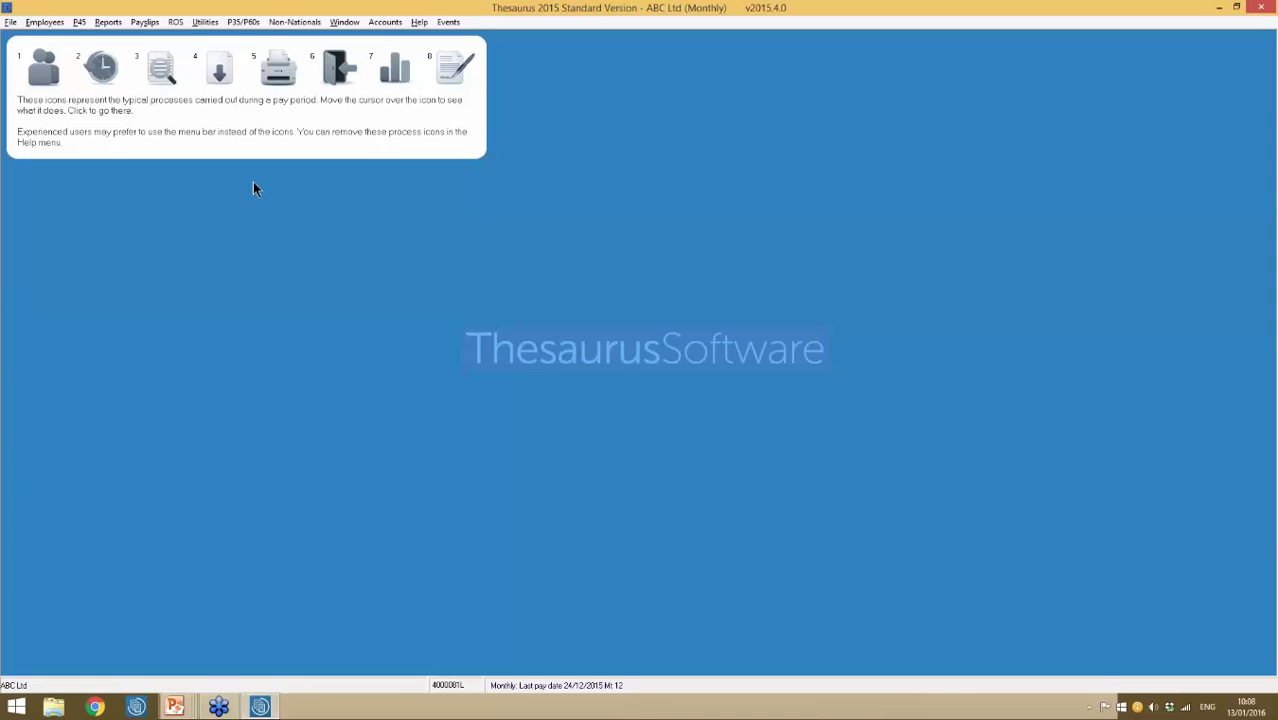
left_click(176, 22)
mouse_move(206, 68)
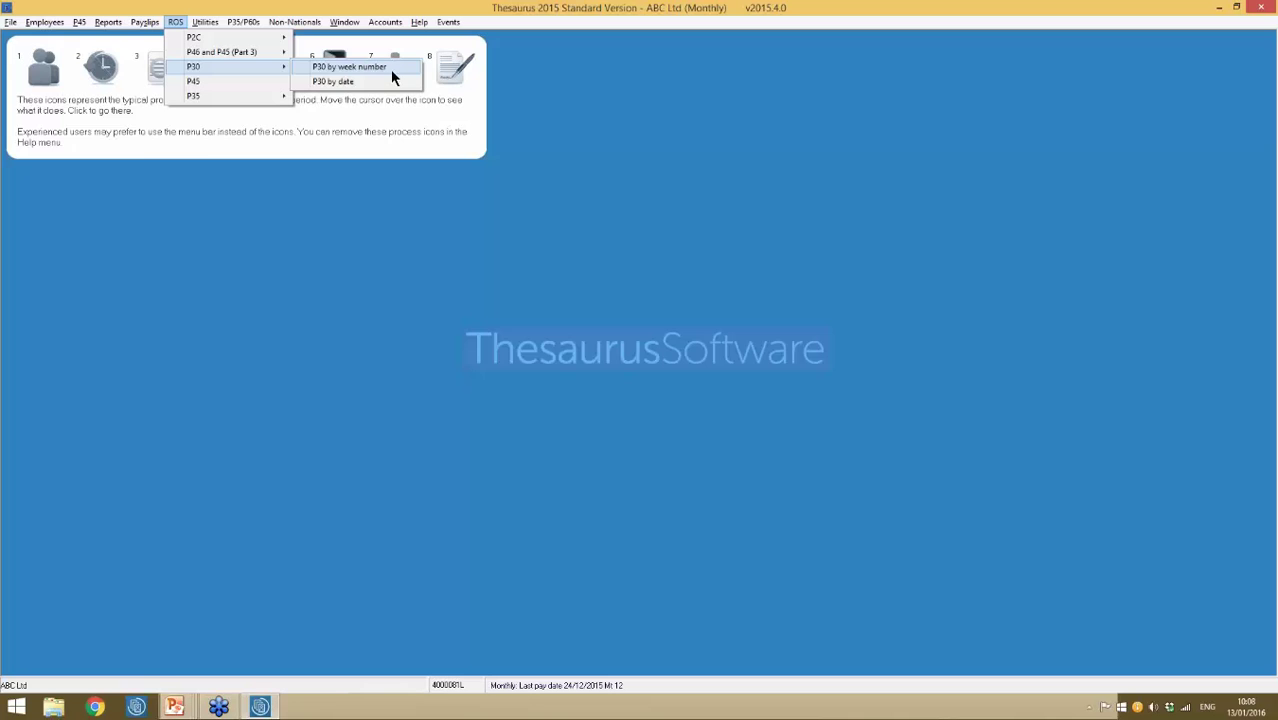
left_click(335, 81)
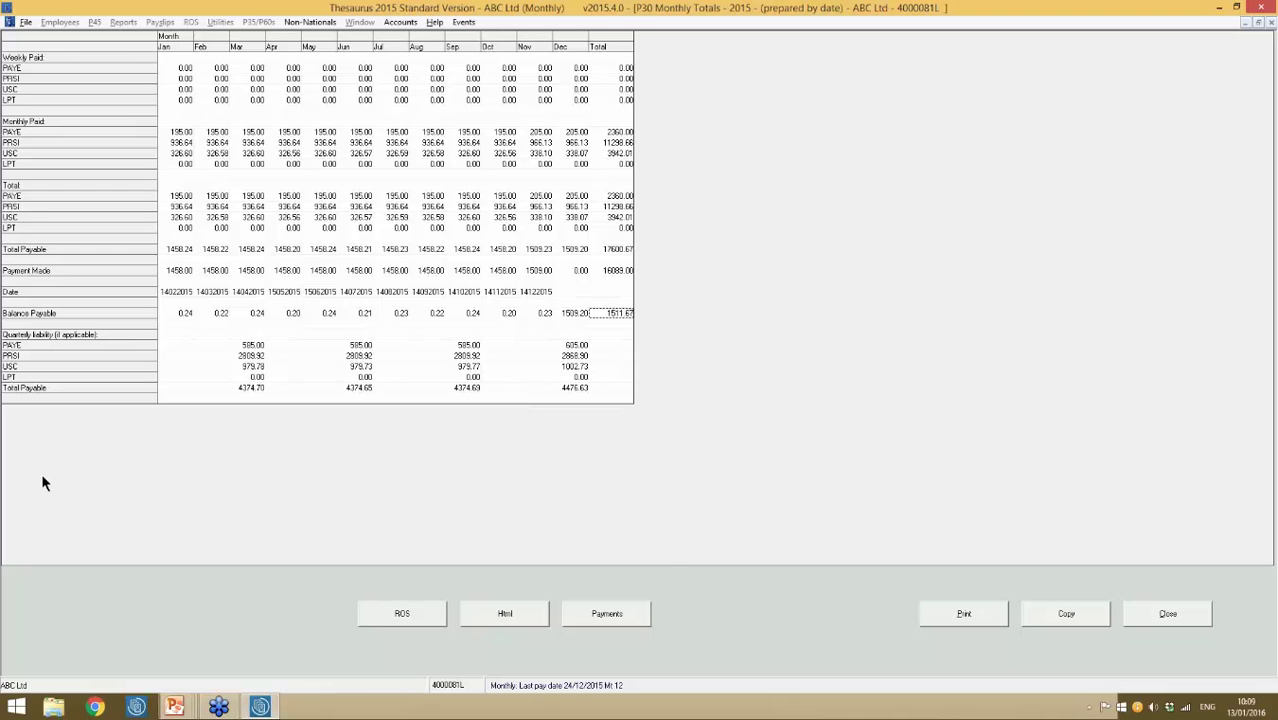
- Start a ROS P30 file from the totals for a monthly return period starting 01/12/2015
left_click(400, 620)
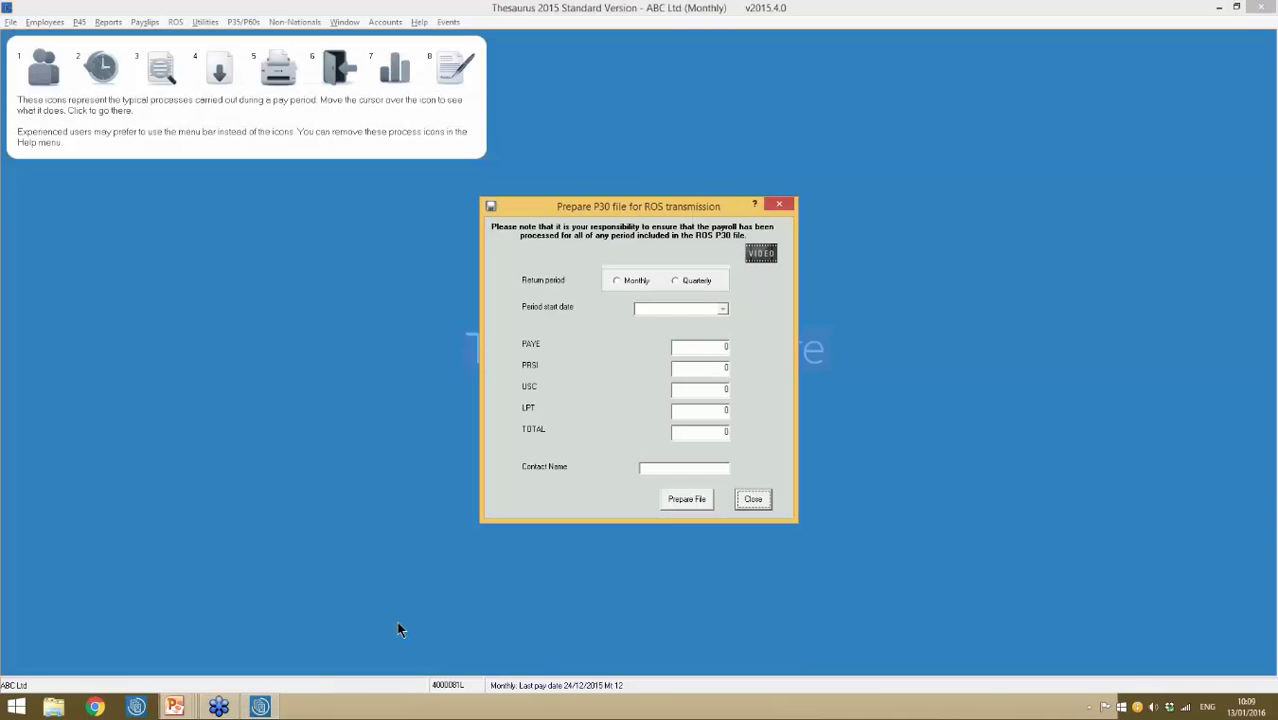
left_click(618, 281)
left_click(722, 309)
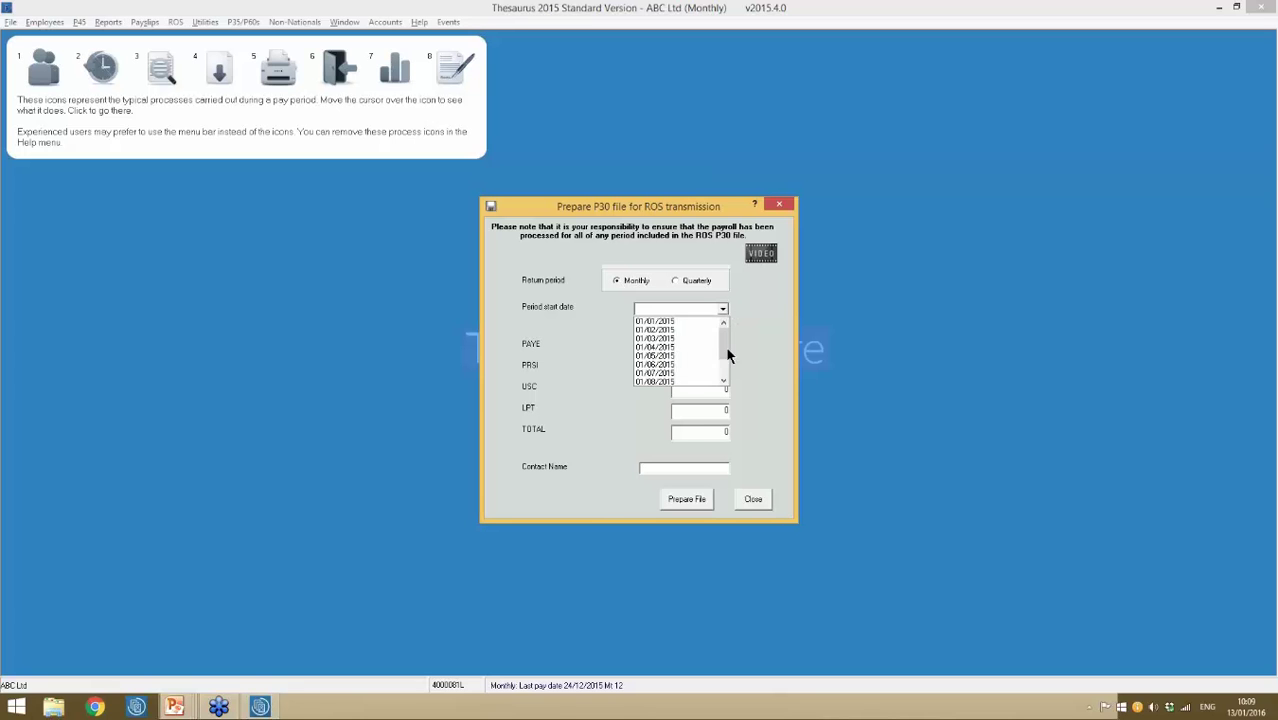
scroll(727, 355, "down", 2)
left_click(701, 372)
left_click(722, 309)
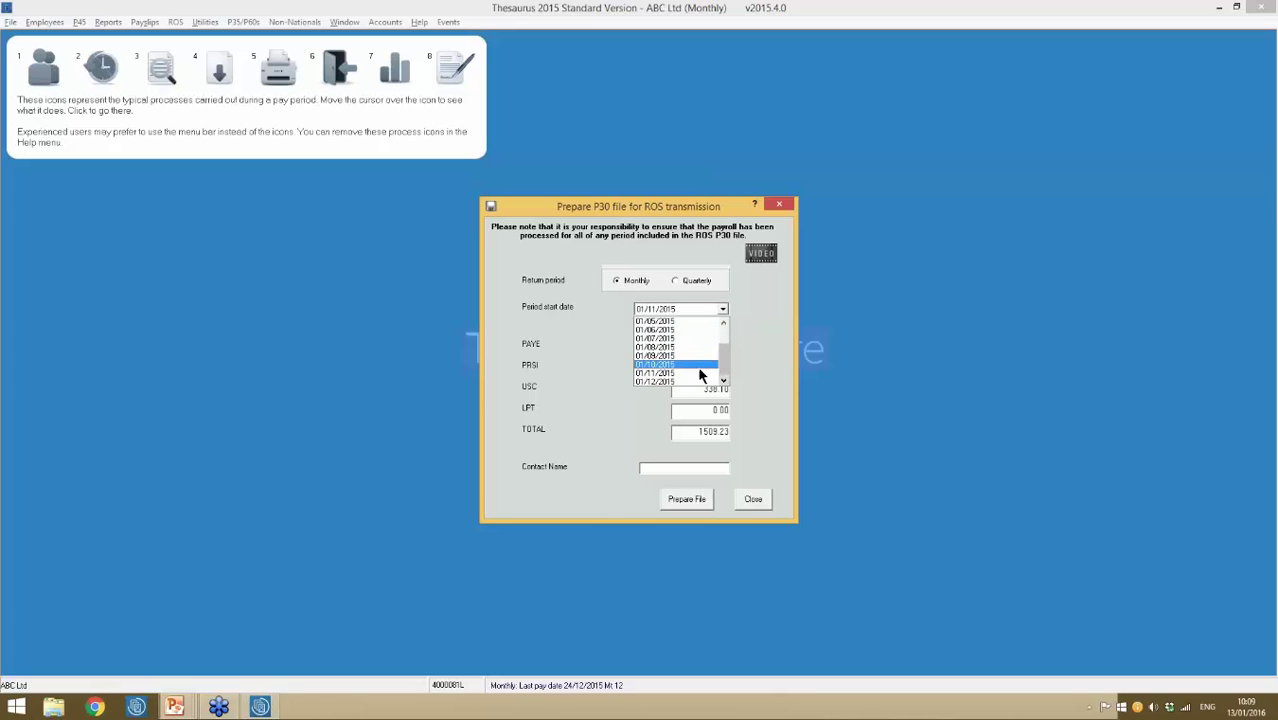
left_click(699, 382)
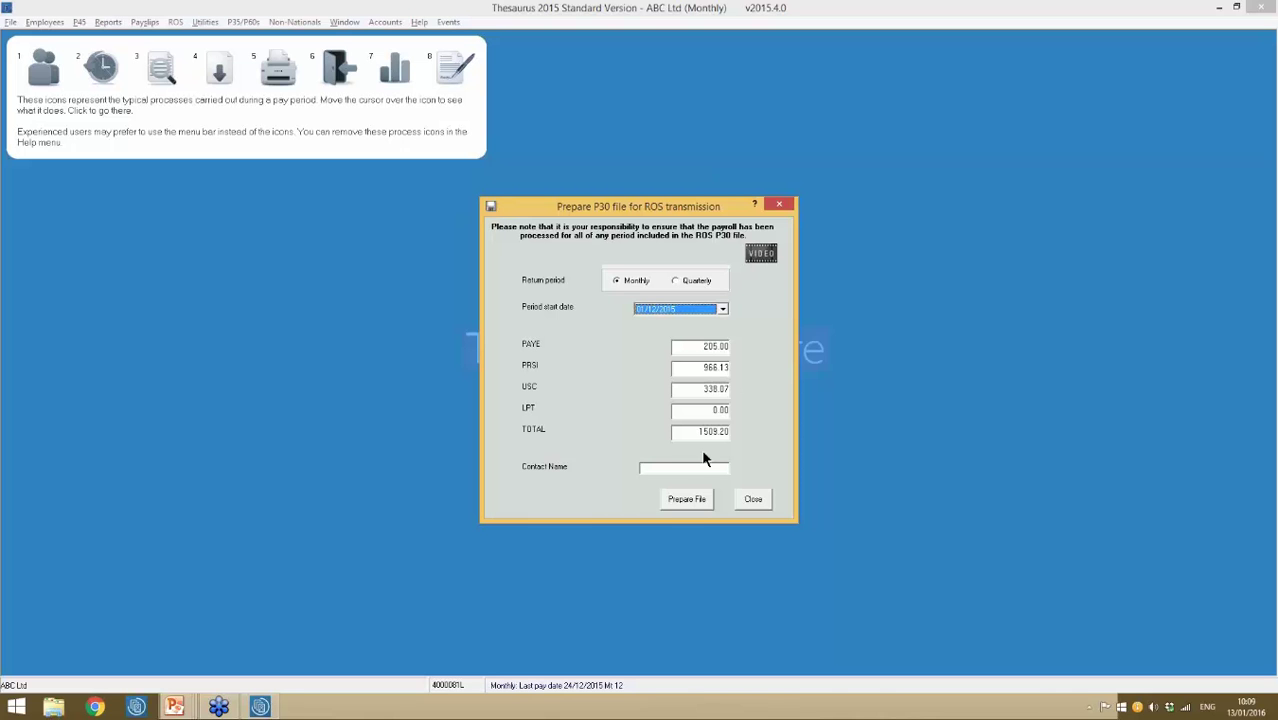
- Enter the contact's name and prepare the P30 file, saving it under the suggested name in C:\ros\P30, and close the form
left_click(665, 467)
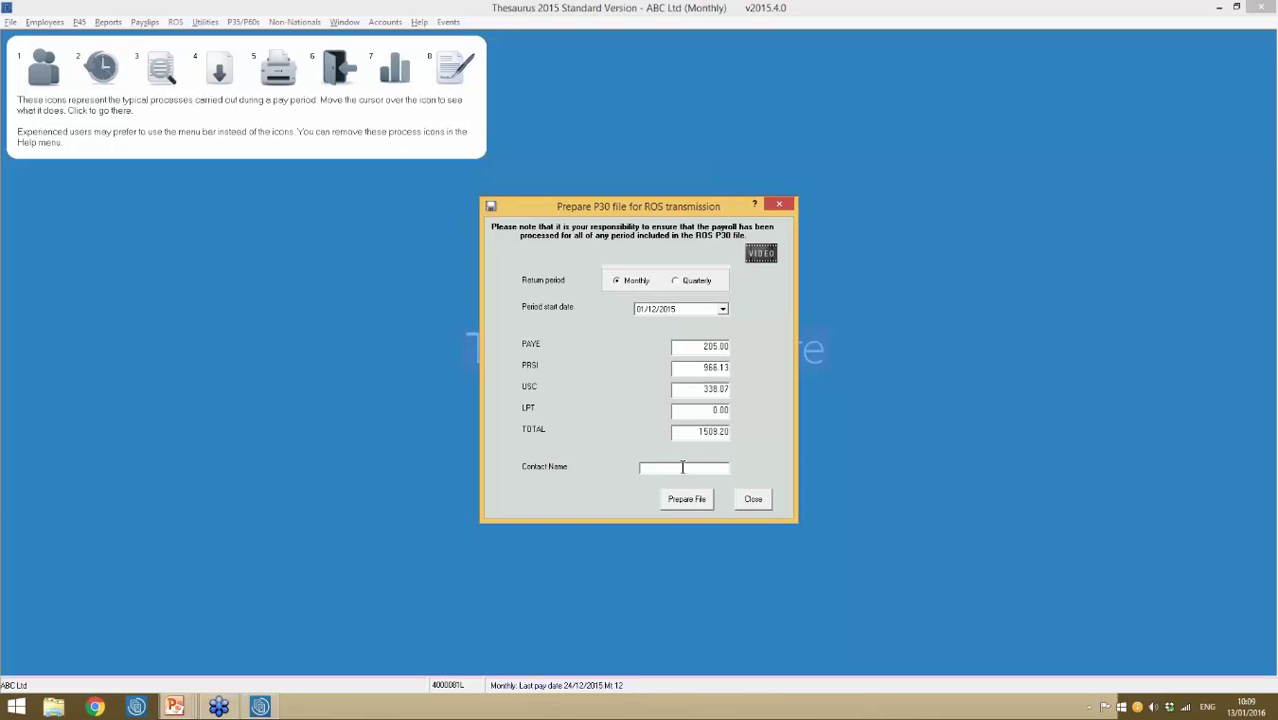
type("Audrey")
left_click(703, 501)
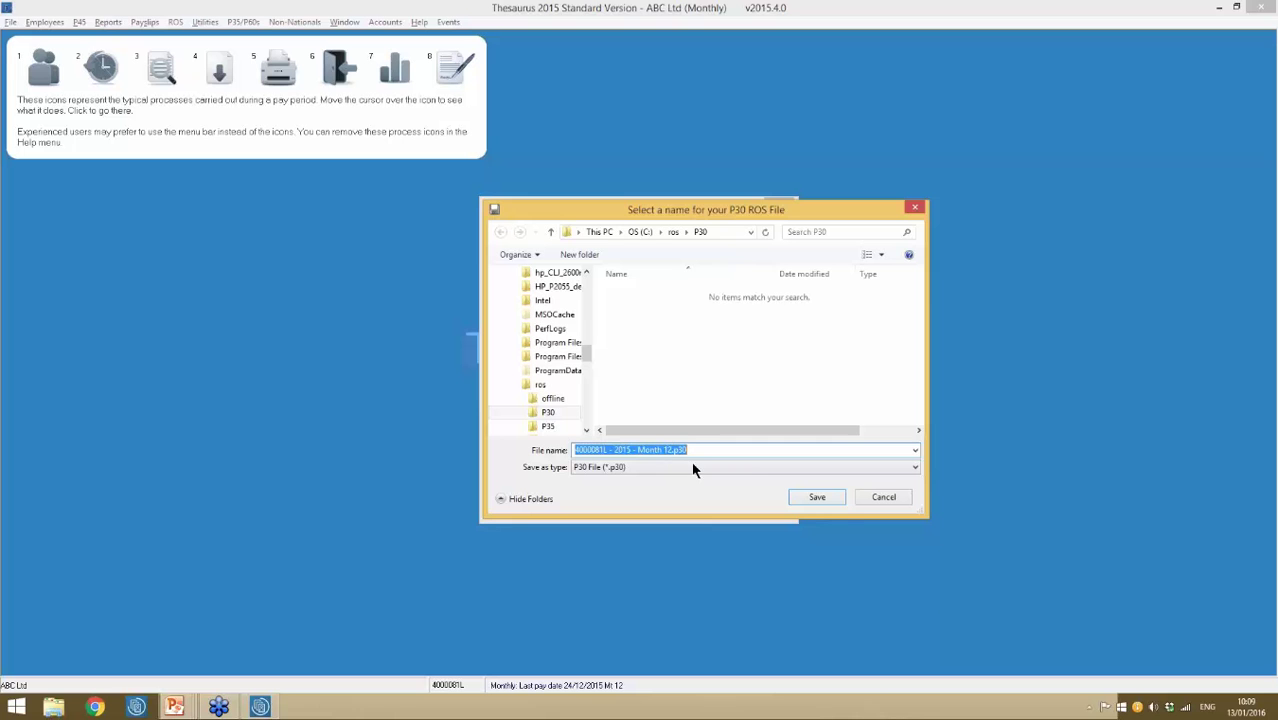
left_click(813, 499)
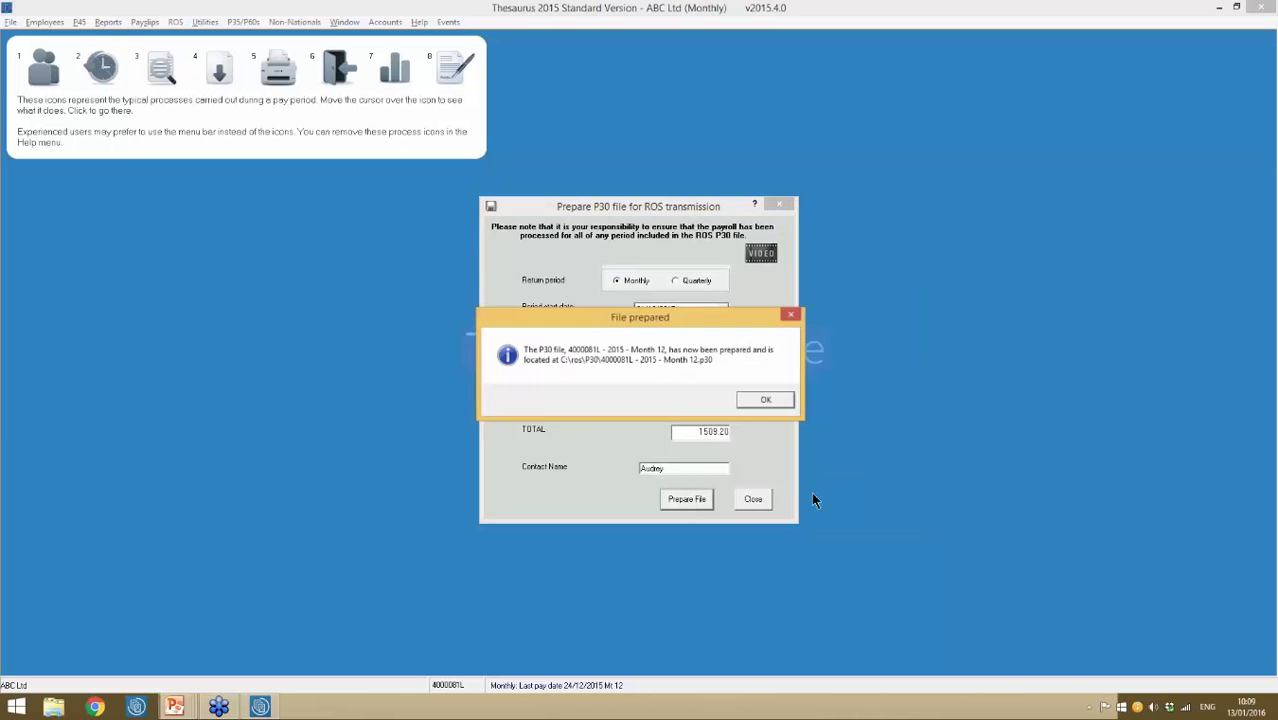
left_click(767, 399)
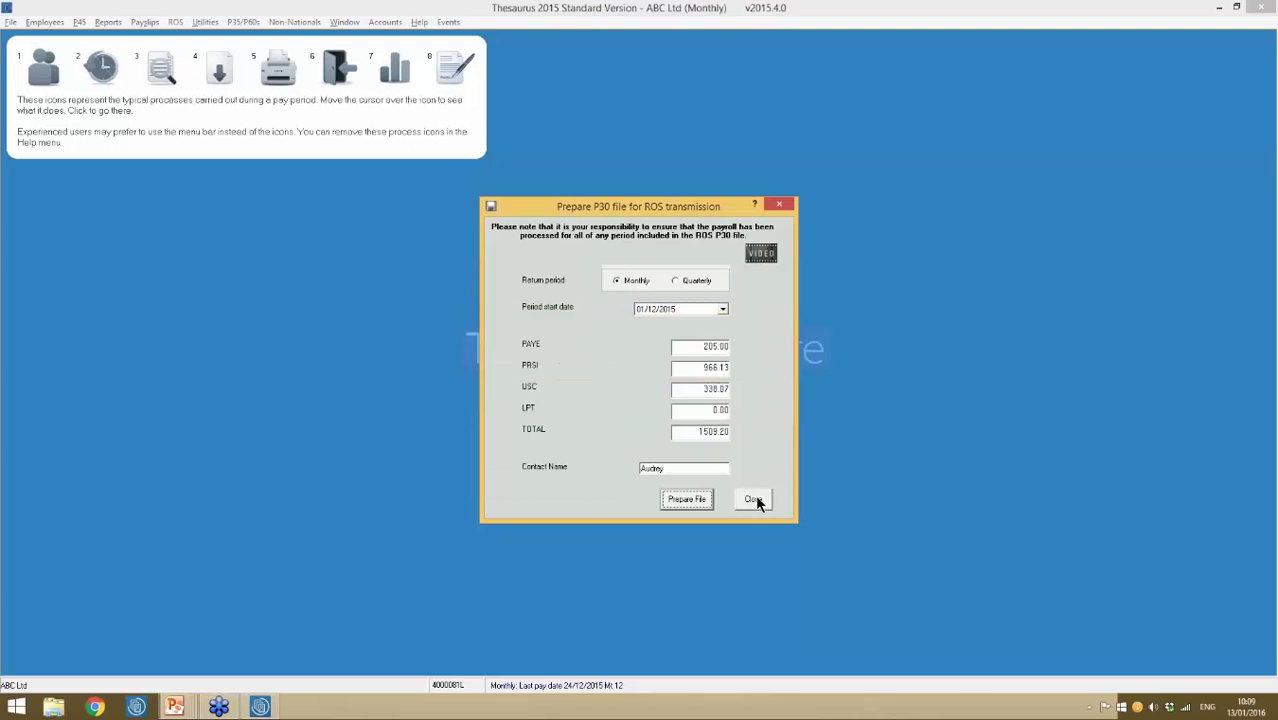
left_click(754, 499)
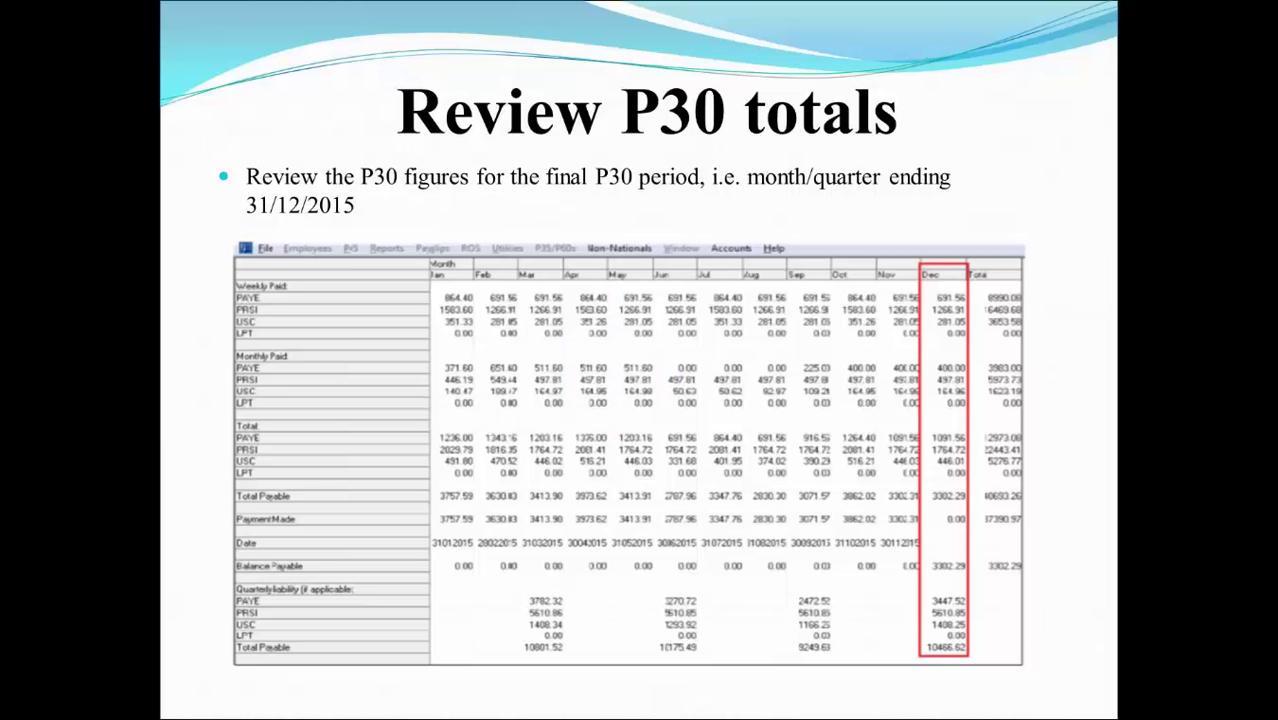
key("Right")
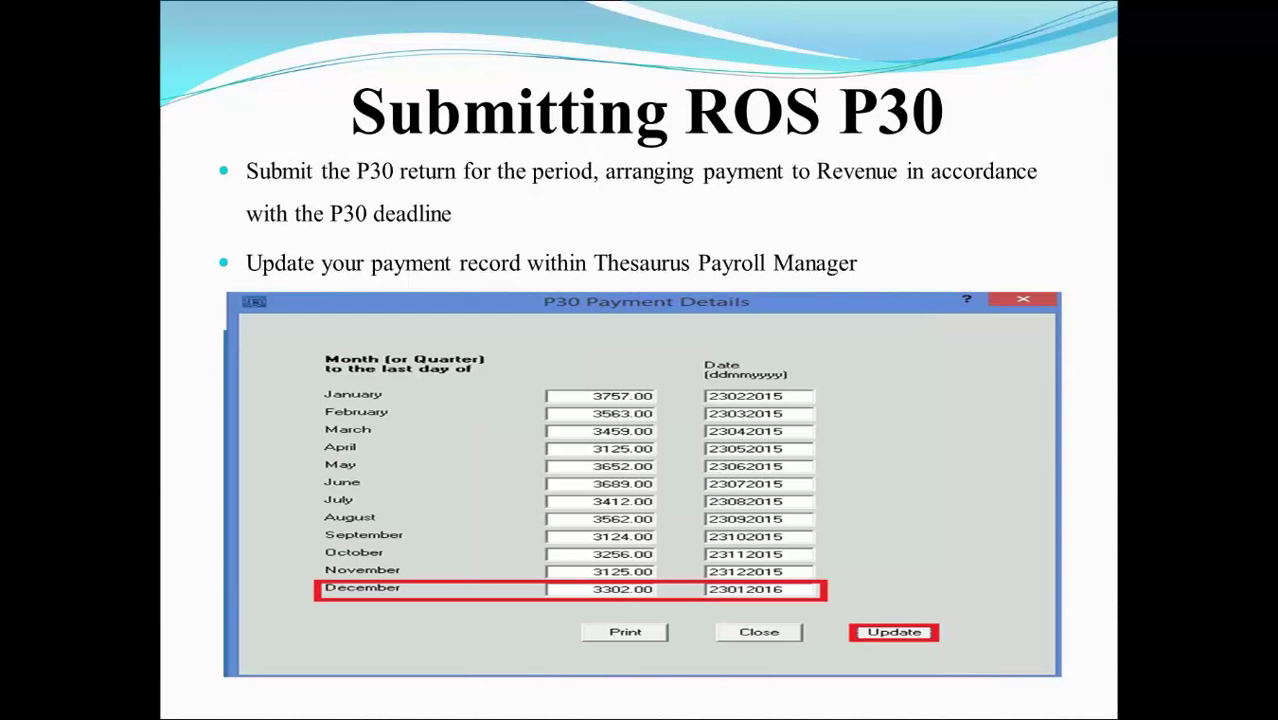
- Switch back to Thesaurus and open the P30 payment details from the P30 totals by date
key("alt+Tab")
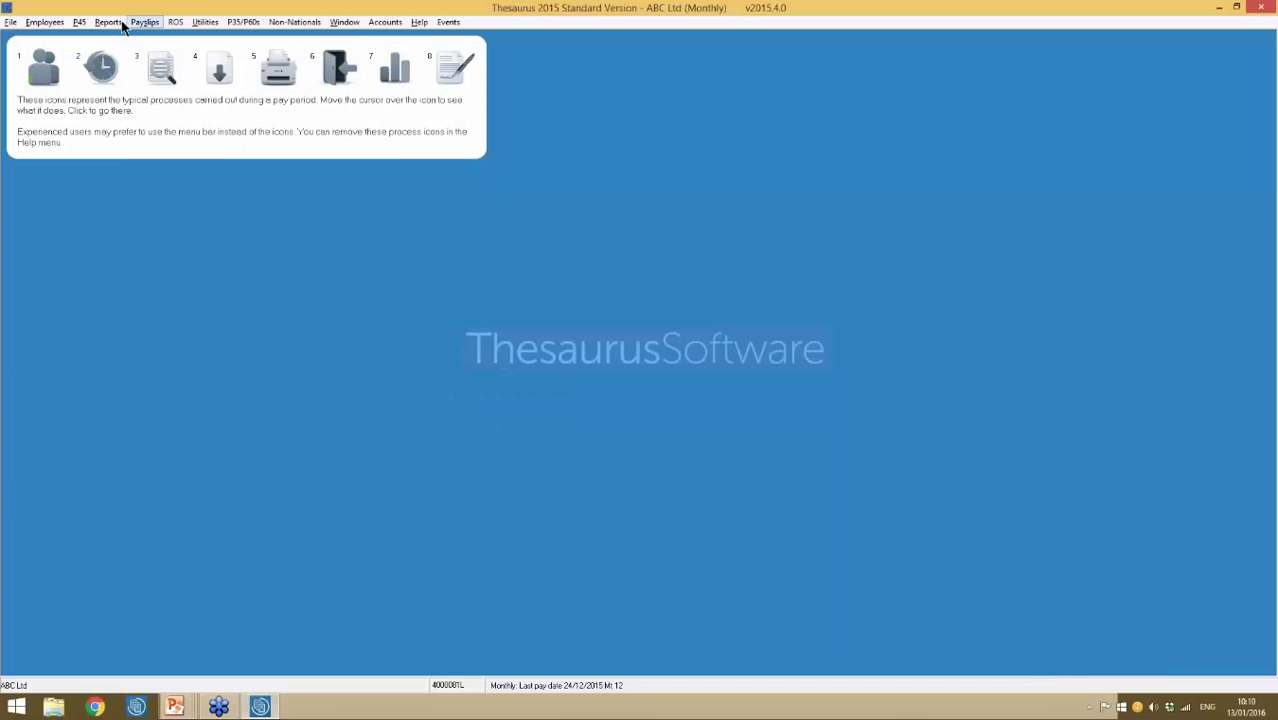
left_click(175, 22)
mouse_move(240, 70)
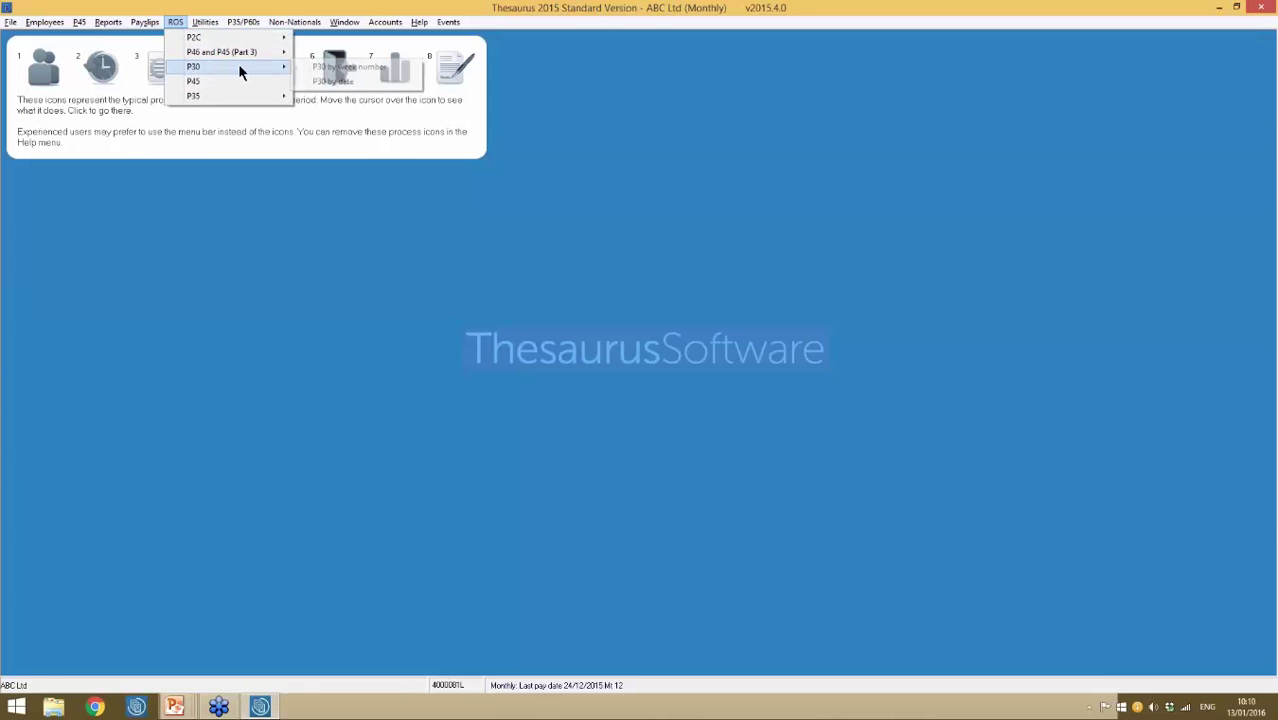
left_click(336, 80)
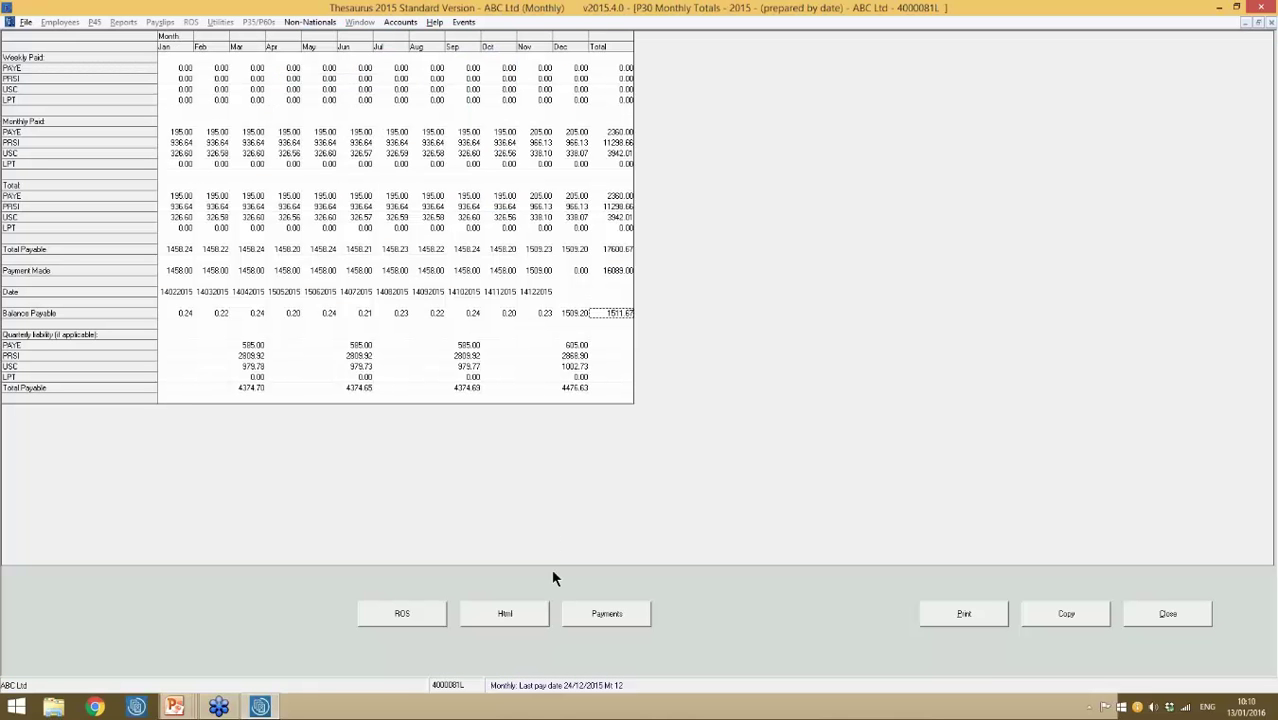
left_click(640, 610)
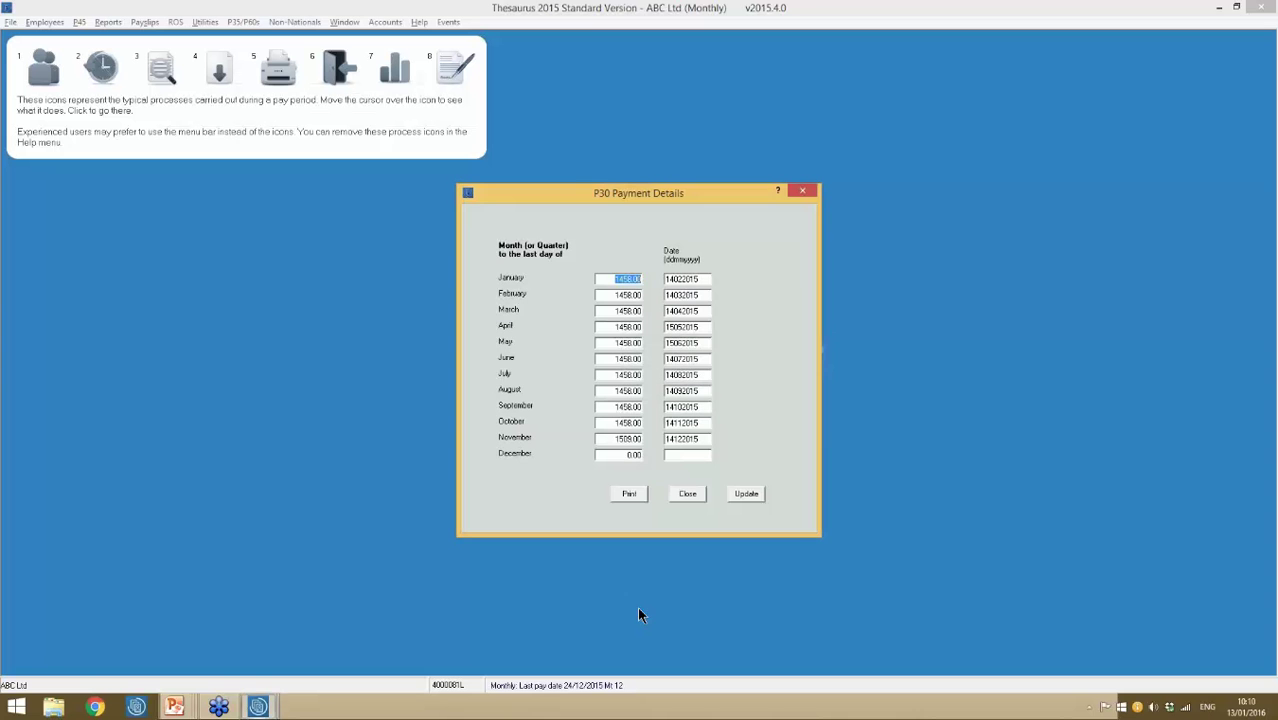
- Set the December P30 payment date to 12012016
left_click(612, 457)
left_click(680, 455)
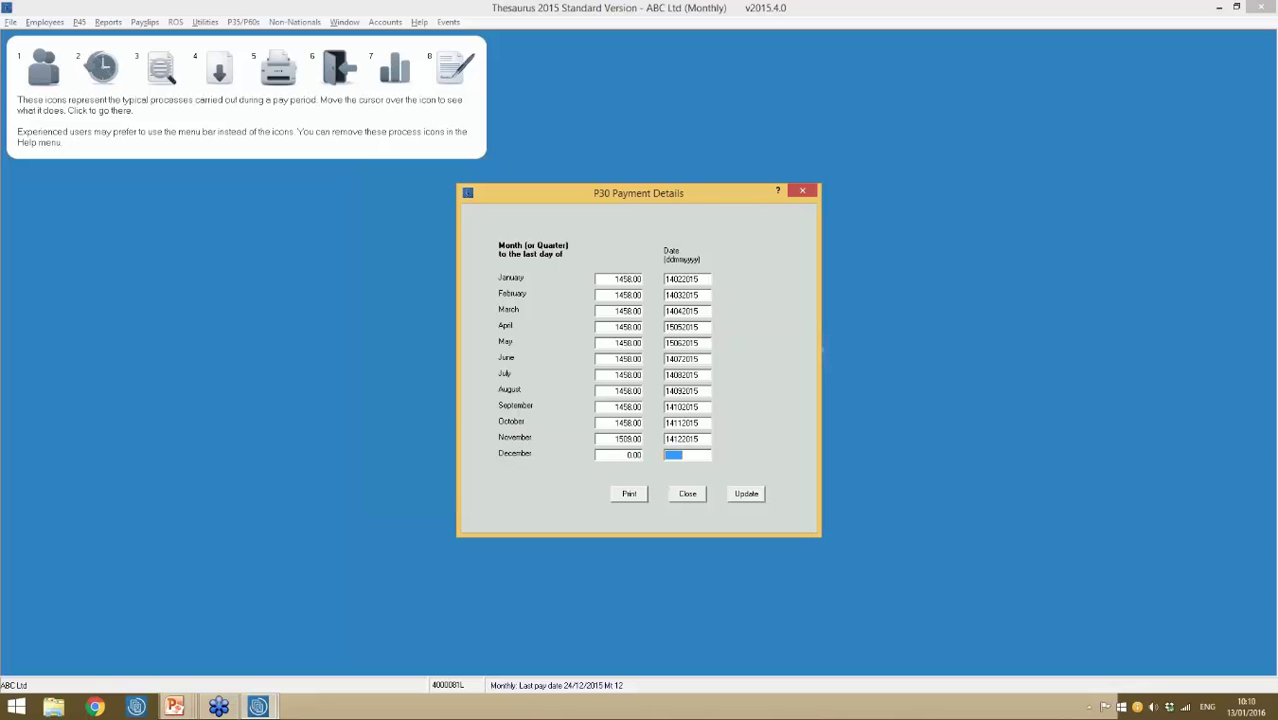
left_click(640, 455)
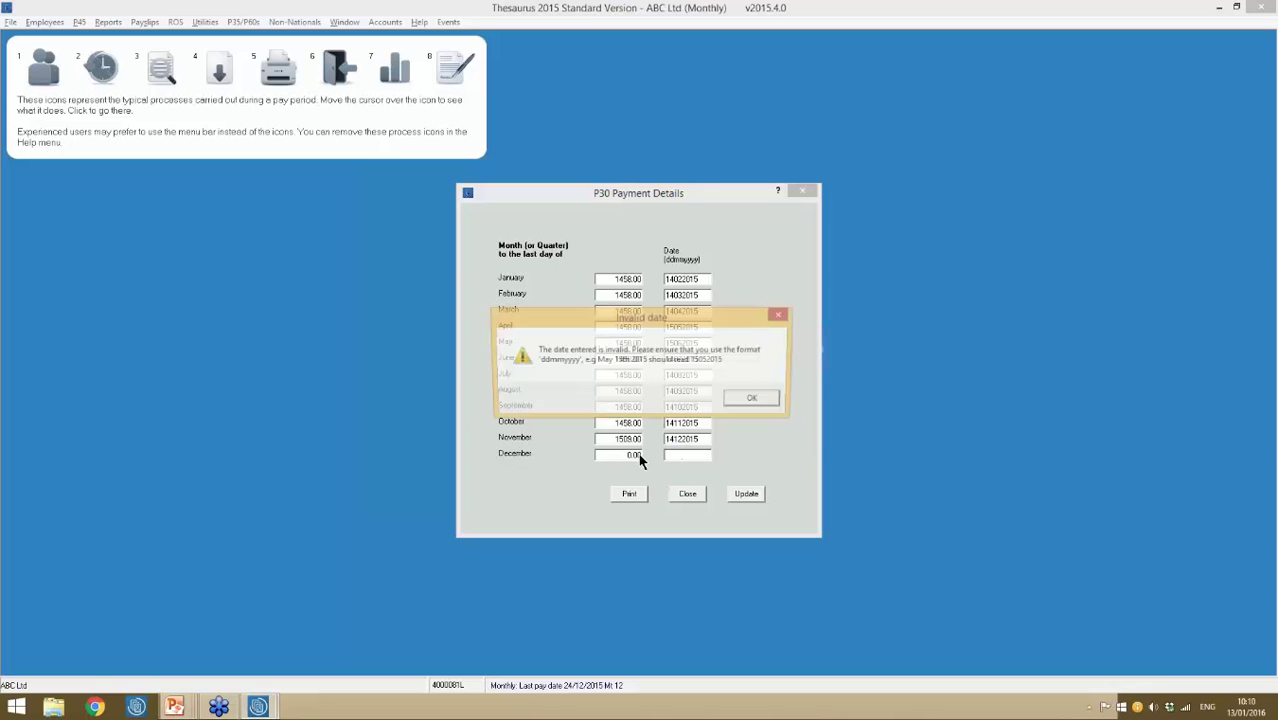
left_click(757, 399)
type("12012006")
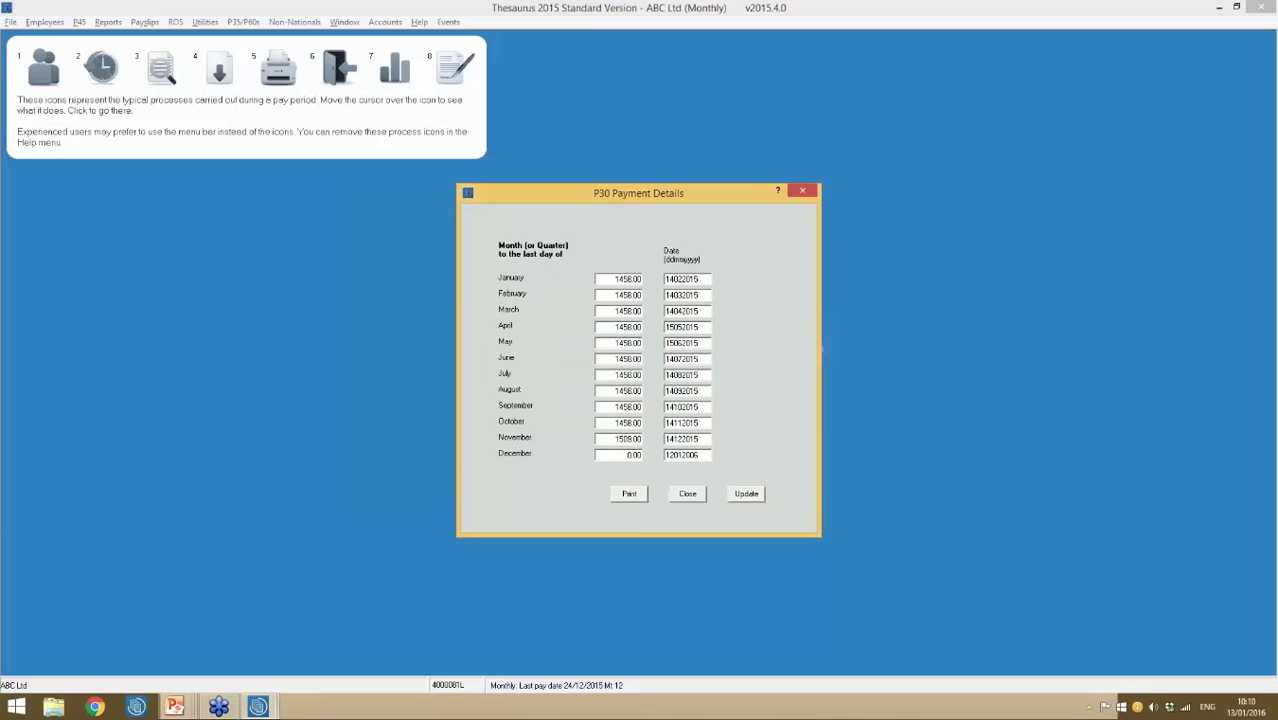
key("BackSpace")
key("BackSpace")
type("16")
- Set the December payment amount to 1600 and update the P30 payment record
key("shift+Tab")
type("1600")
left_click(737, 496)
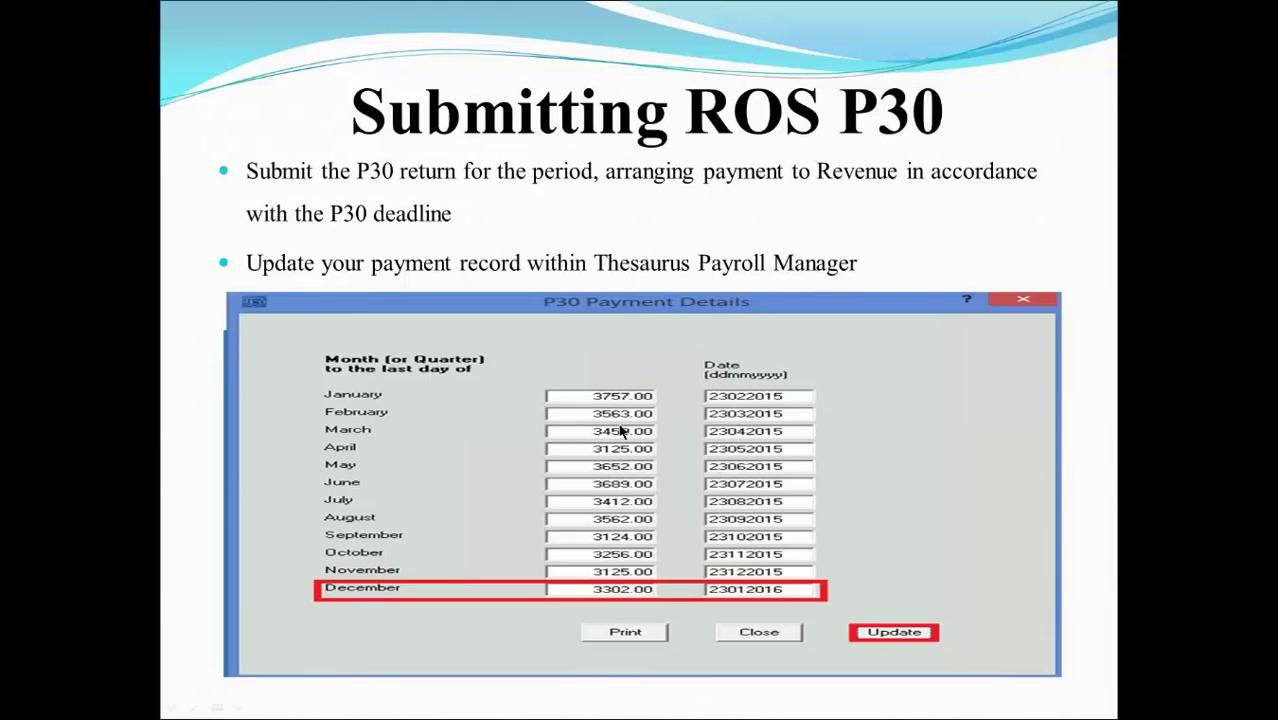
left_click(620, 430)
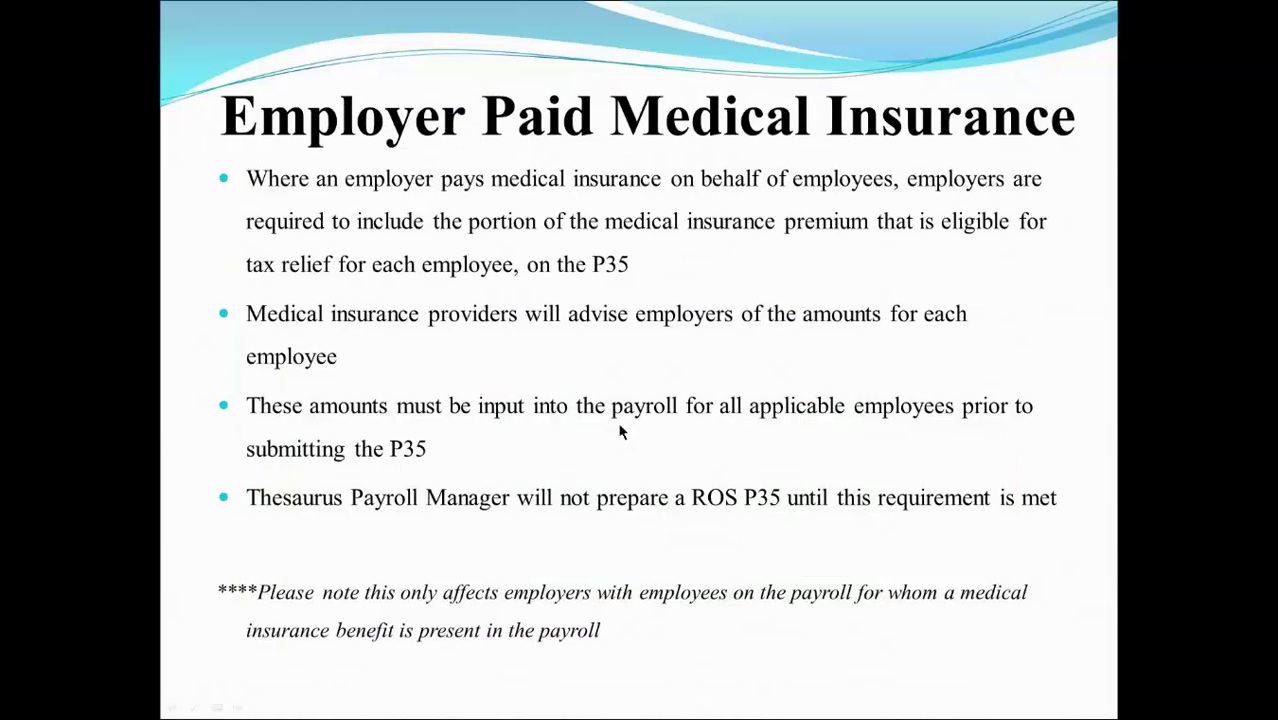
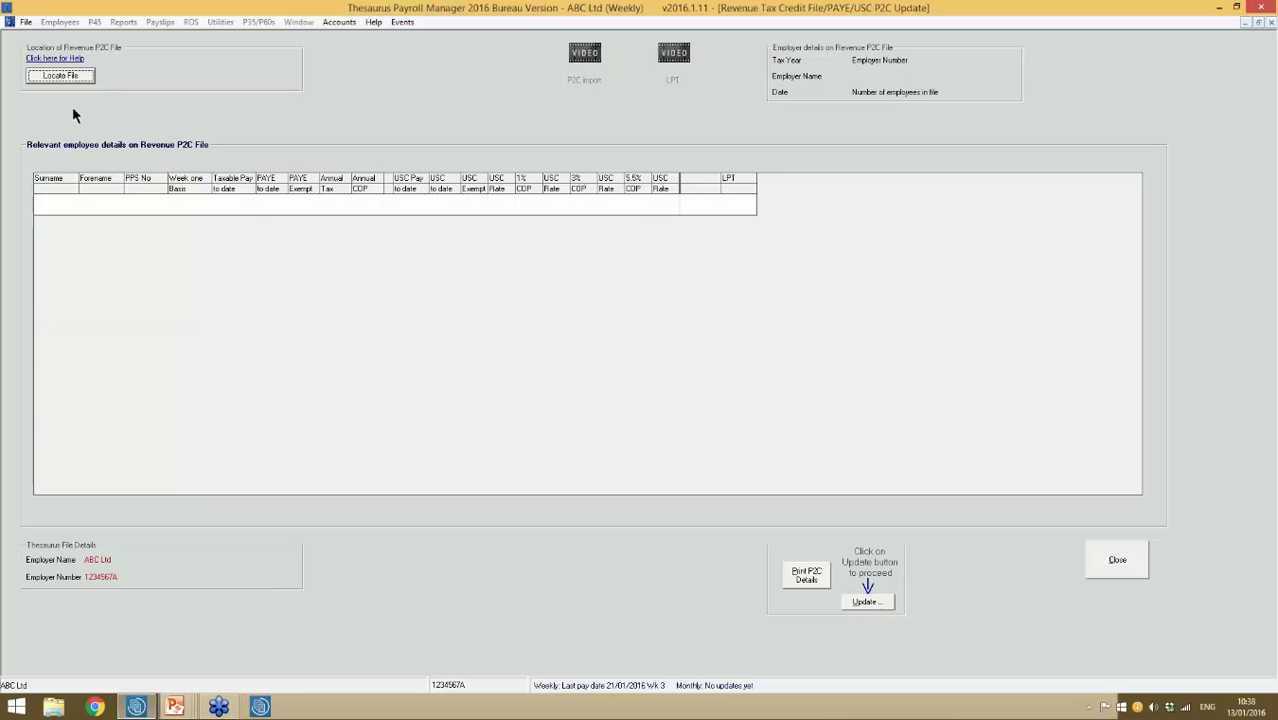
- Locate the Revenue P2C file p2c2016test.csv on the Desktop and load its employee details
left_click(59, 78)
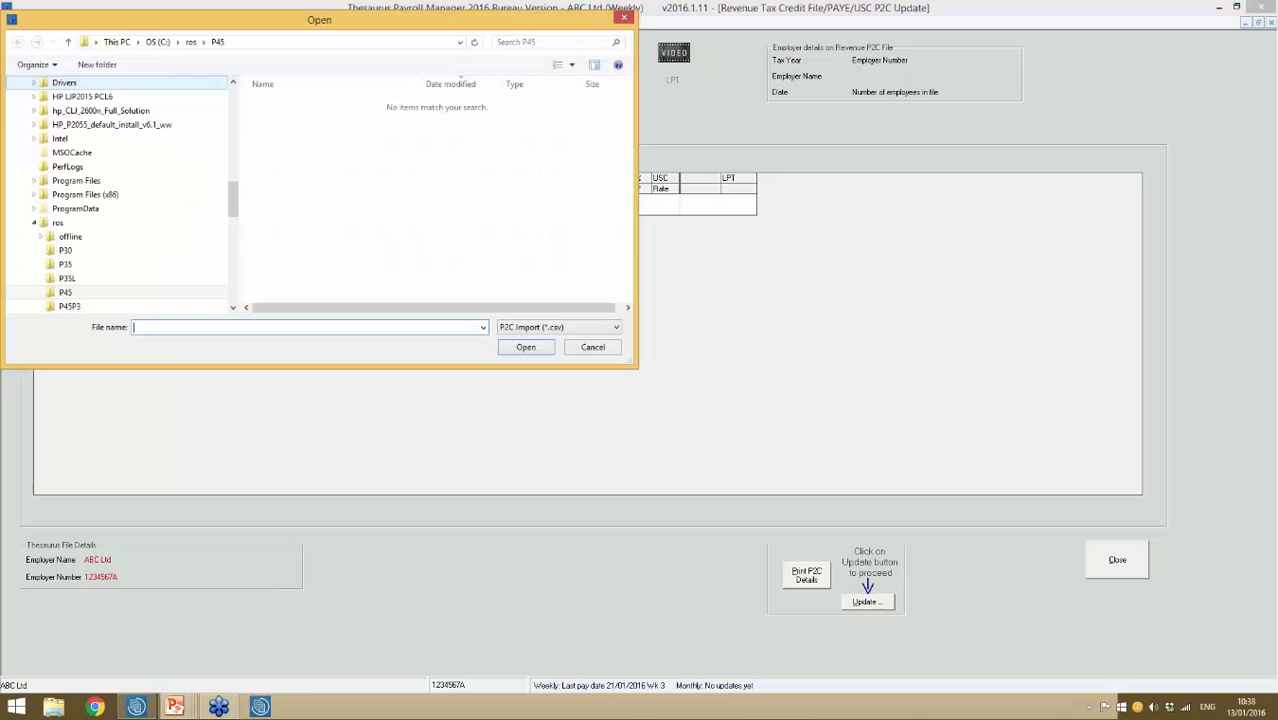
scroll(113, 115, "up", 10)
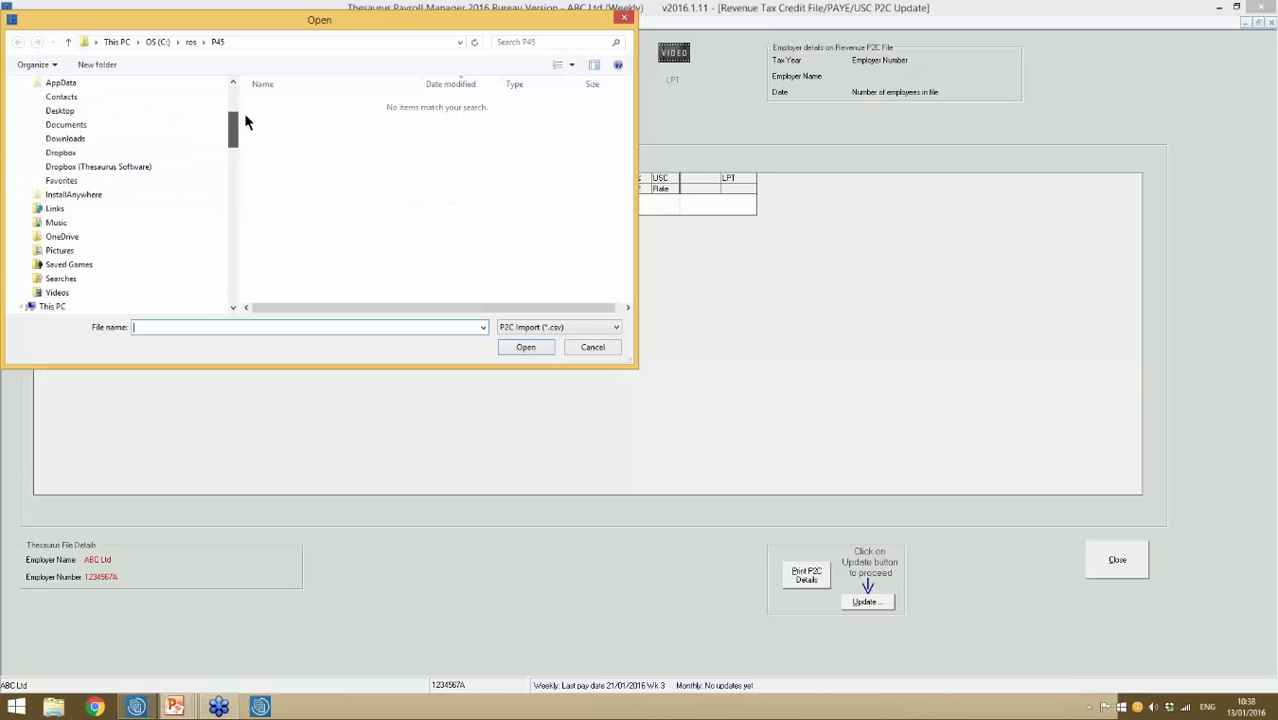
left_click(70, 103)
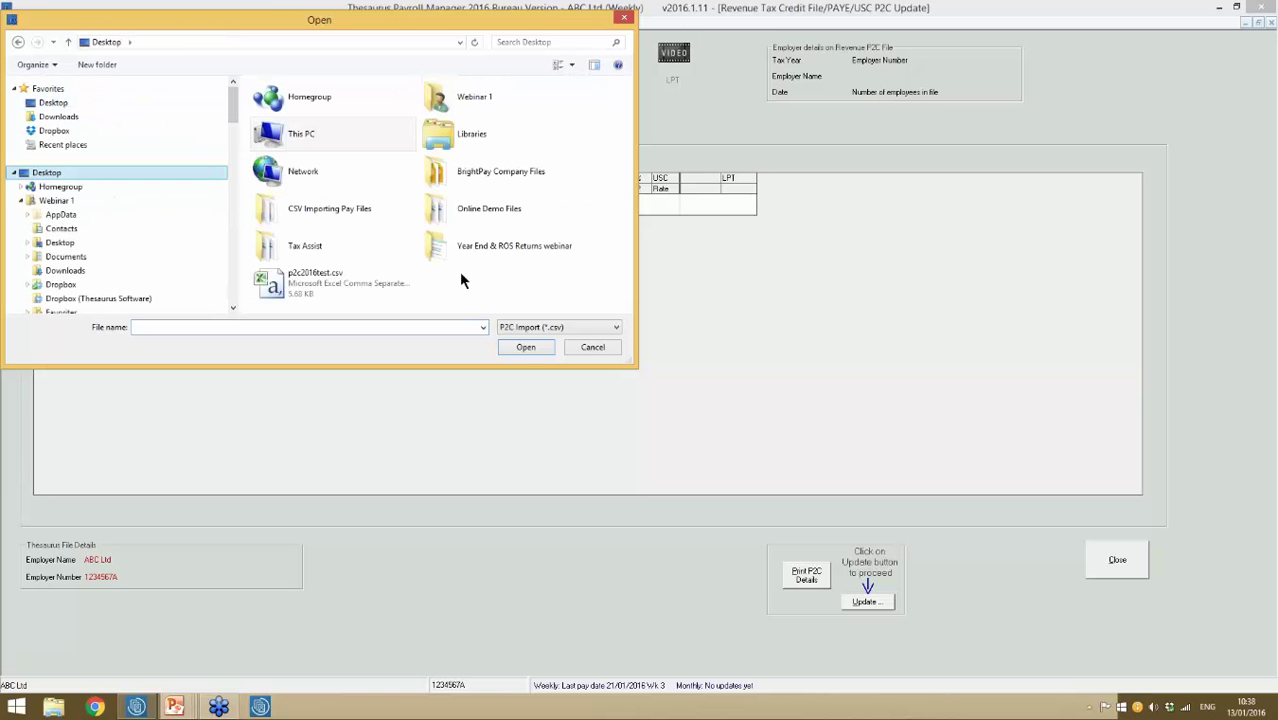
left_click(332, 285)
left_click(525, 346)
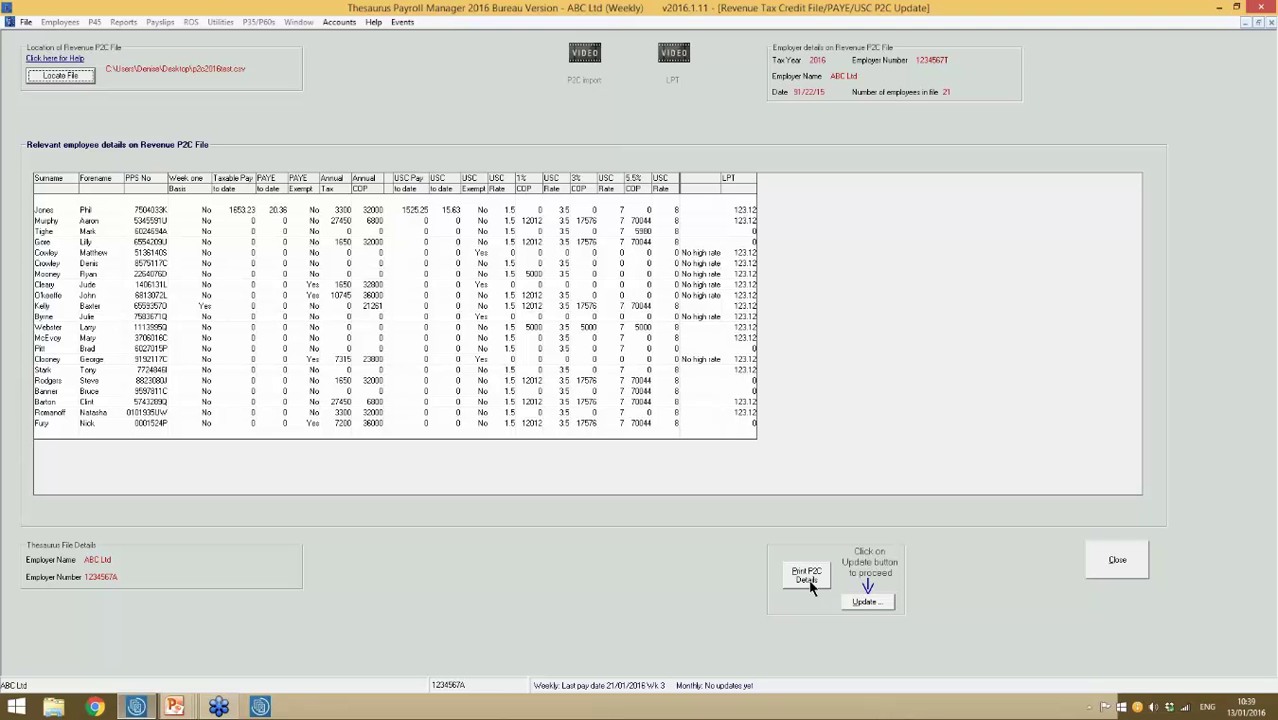
- Update the payroll's employee records from the loaded P2C file and acknowledge the completion notice
left_click(861, 599)
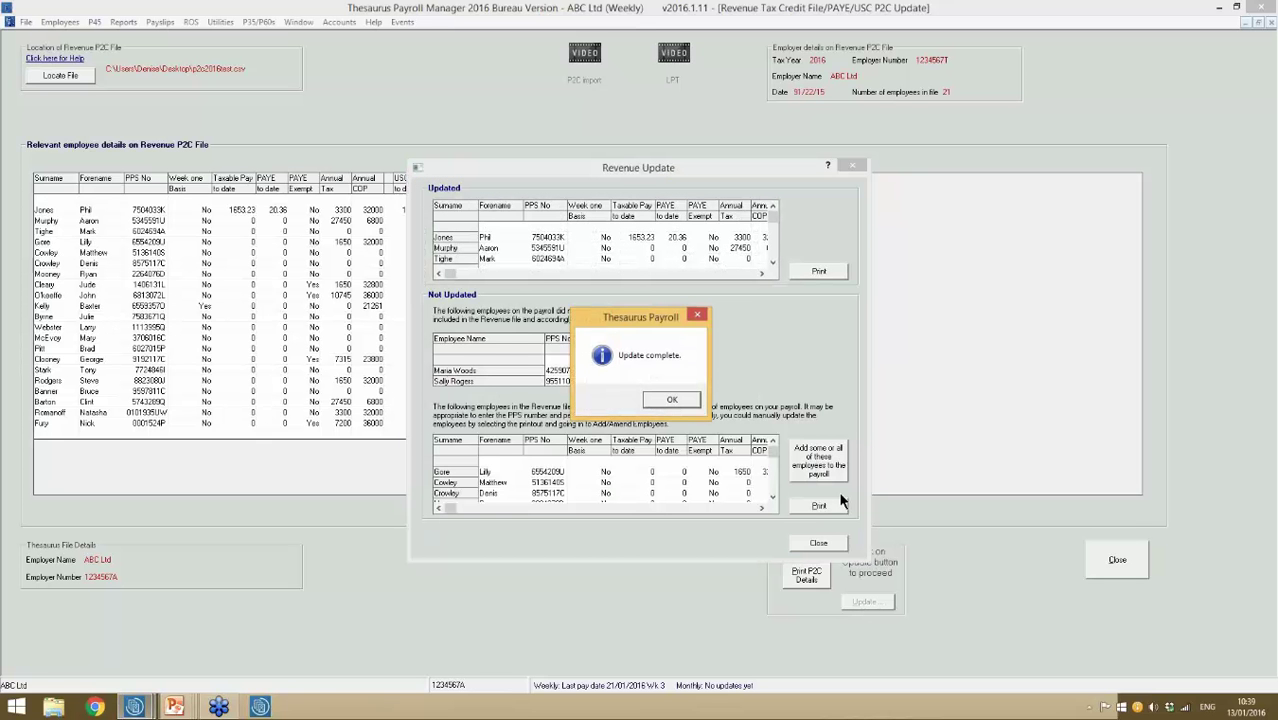
left_click(670, 401)
left_click(670, 401)
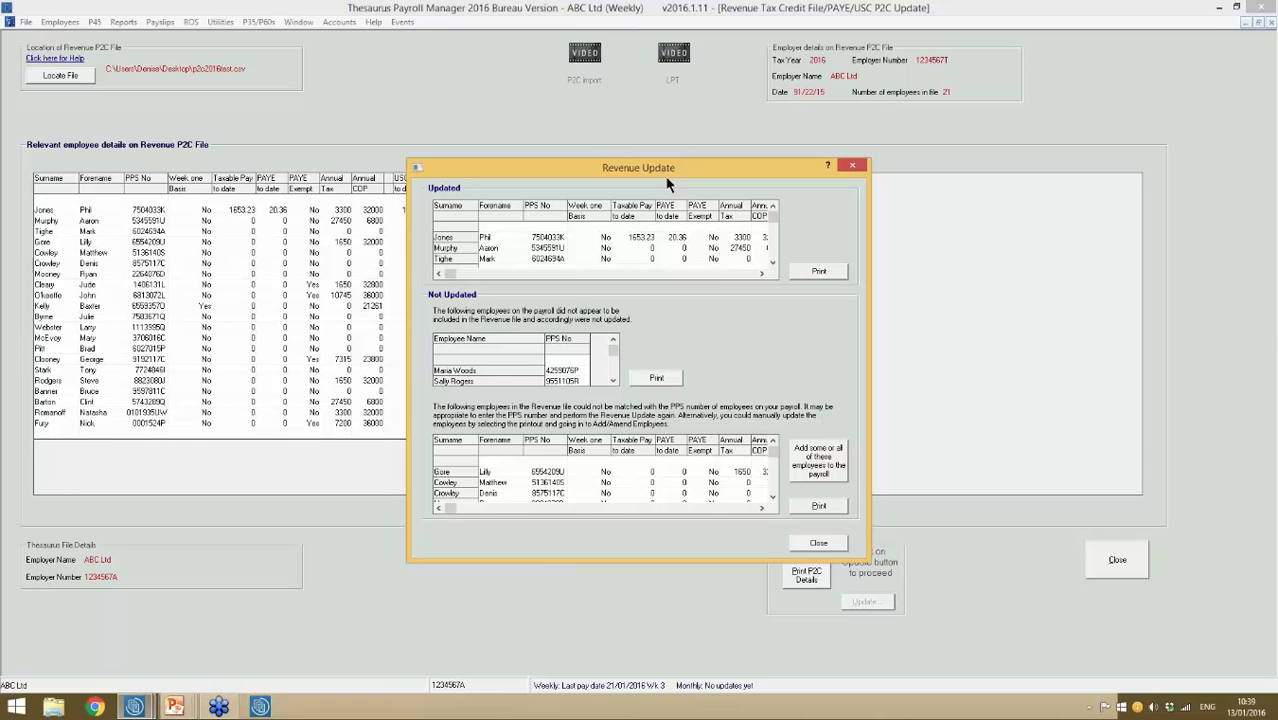
- Review the Revenue Update lists of updated employees, payroll employees missing from the file, and unmatched Revenue employees
left_click(772, 262)
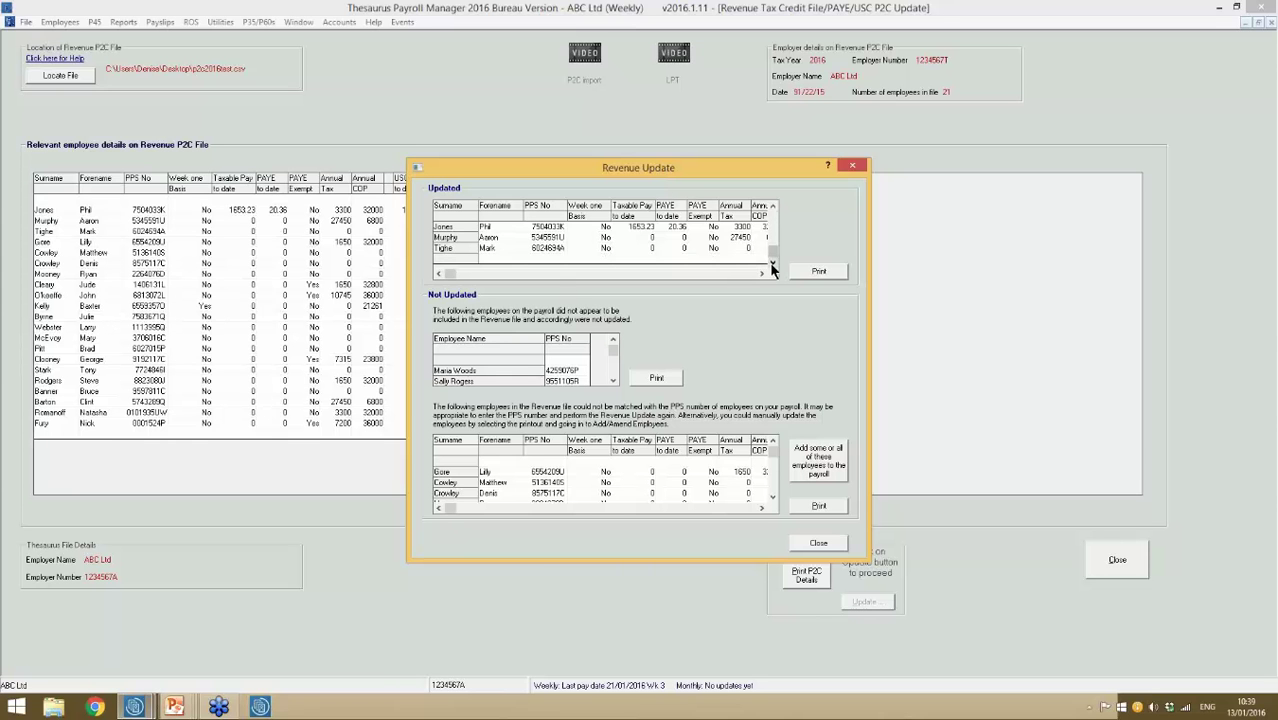
left_click(772, 207)
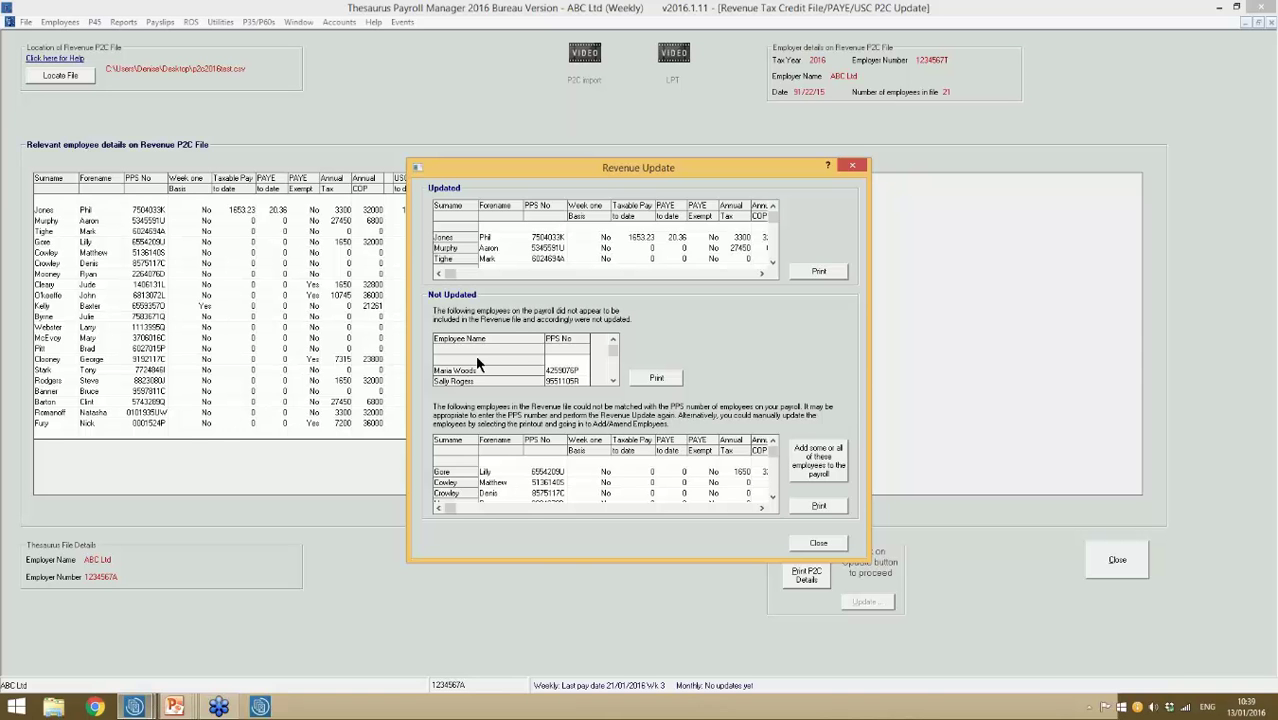
left_click(613, 381)
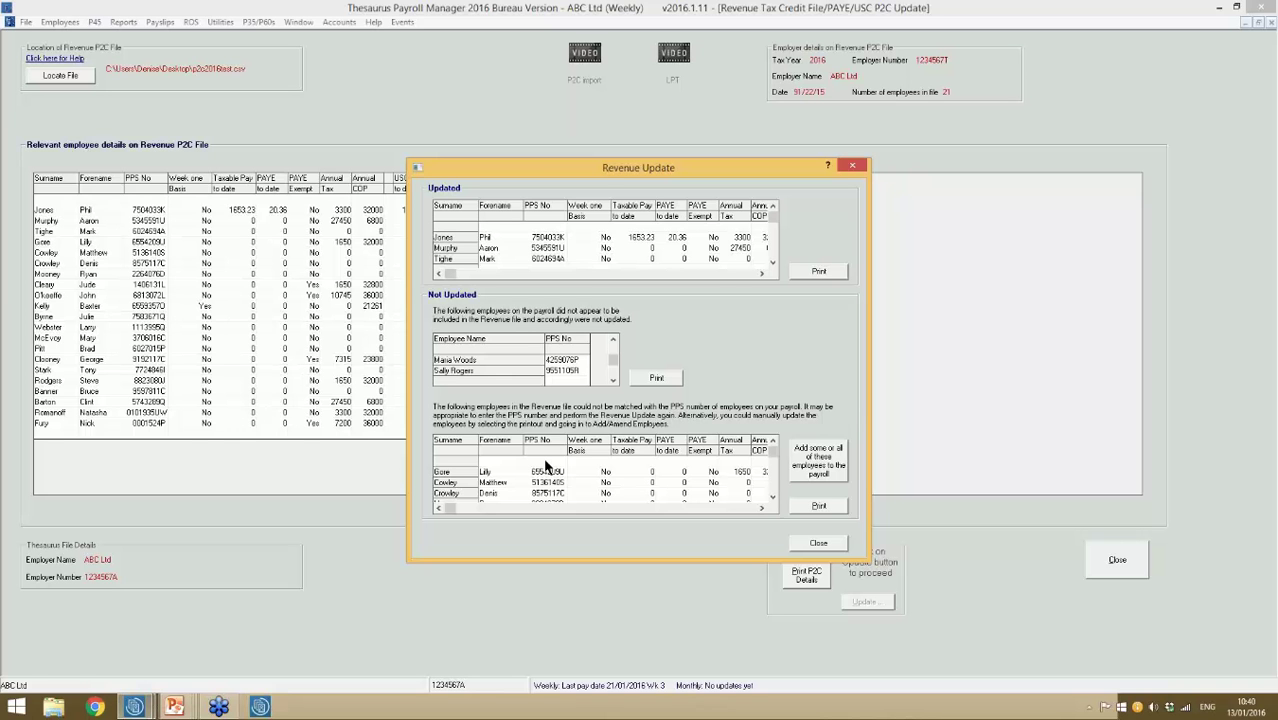
left_click(772, 496)
left_click(772, 496)
left_click(772, 496)
left_click(772, 496)
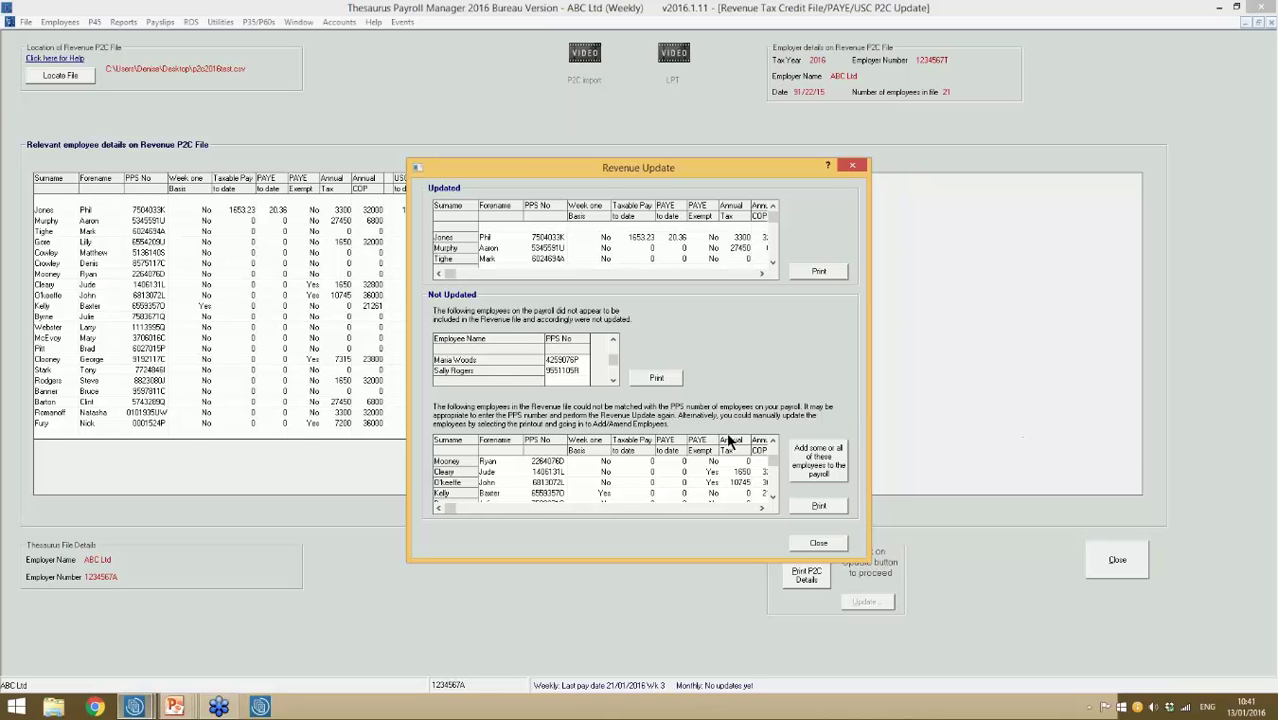
scroll(772, 443, "up", 2)
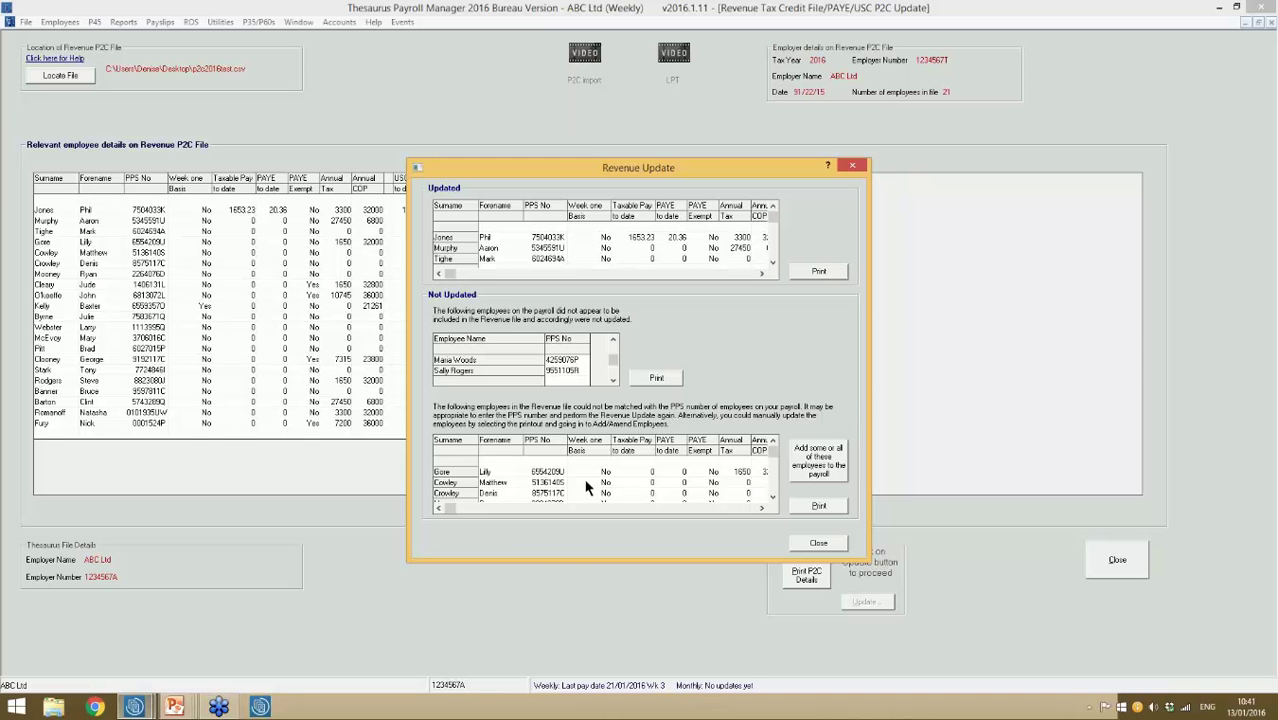
- Choose both weekly and monthly payrolls for the unmatched P2C employees, assigning the first listed employee to weekly pay and the next to monthly pay
left_click(826, 458)
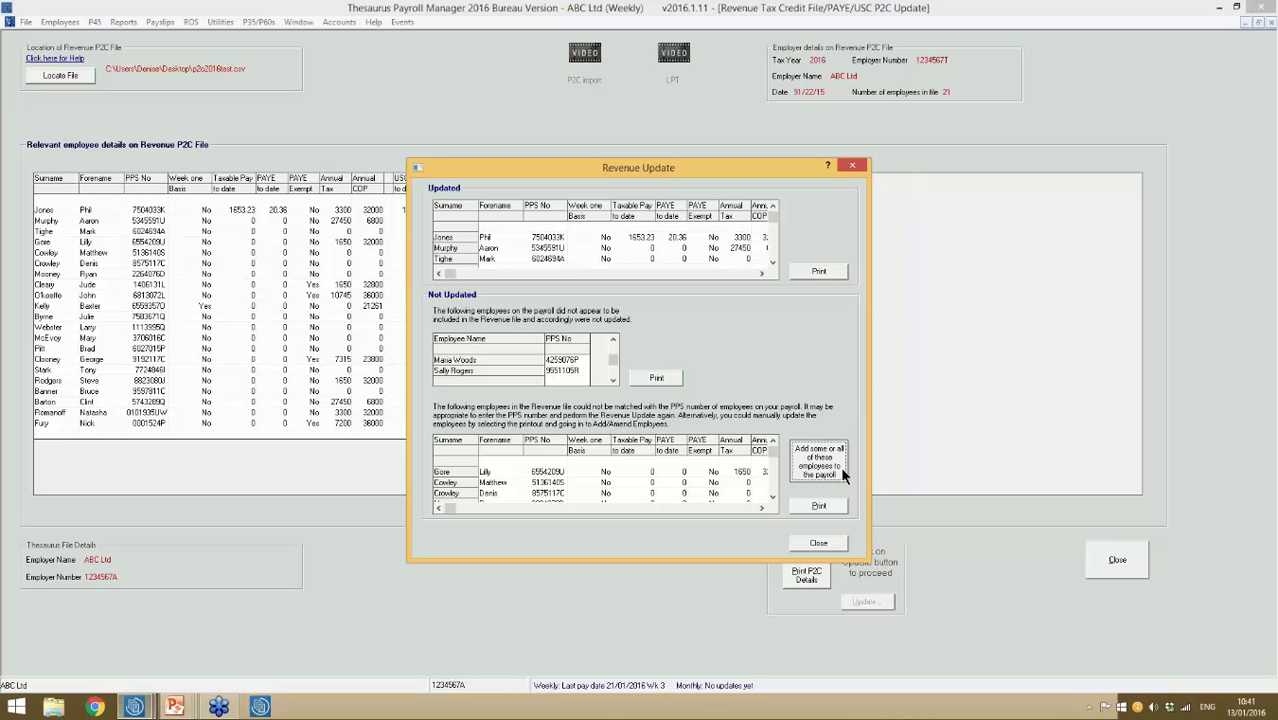
left_click(828, 470)
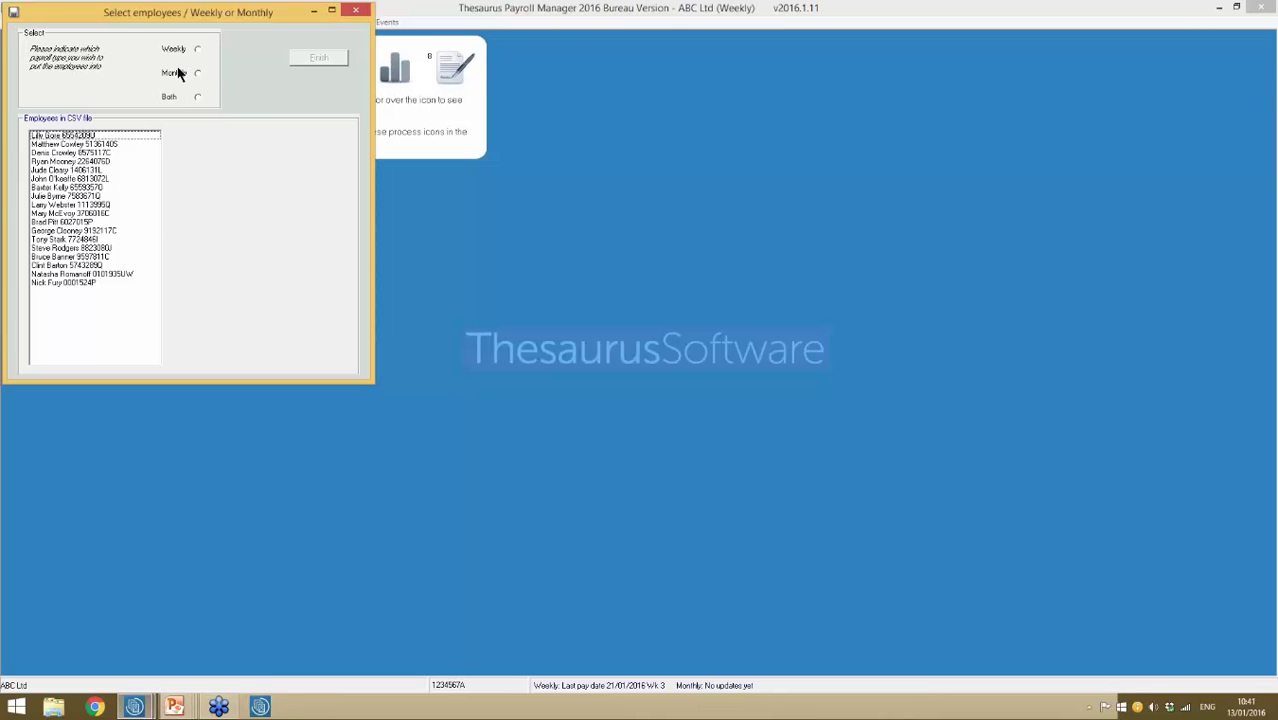
left_click(197, 98)
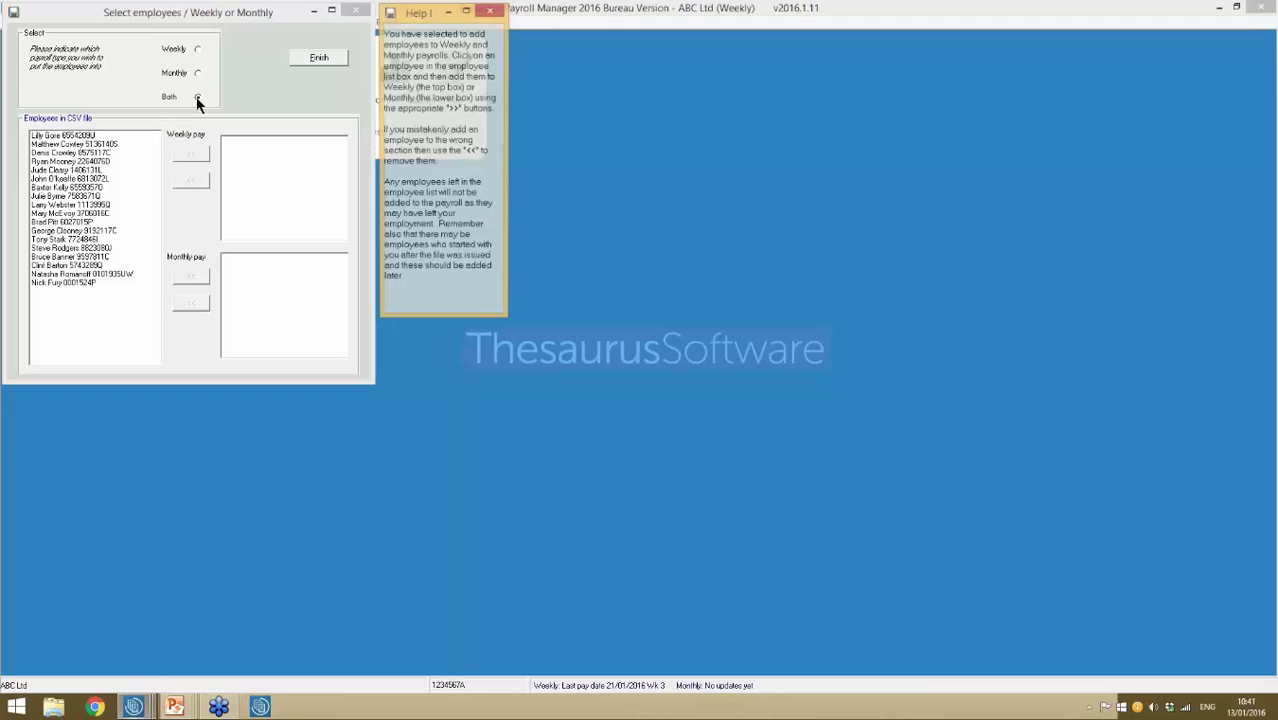
left_click(63, 136)
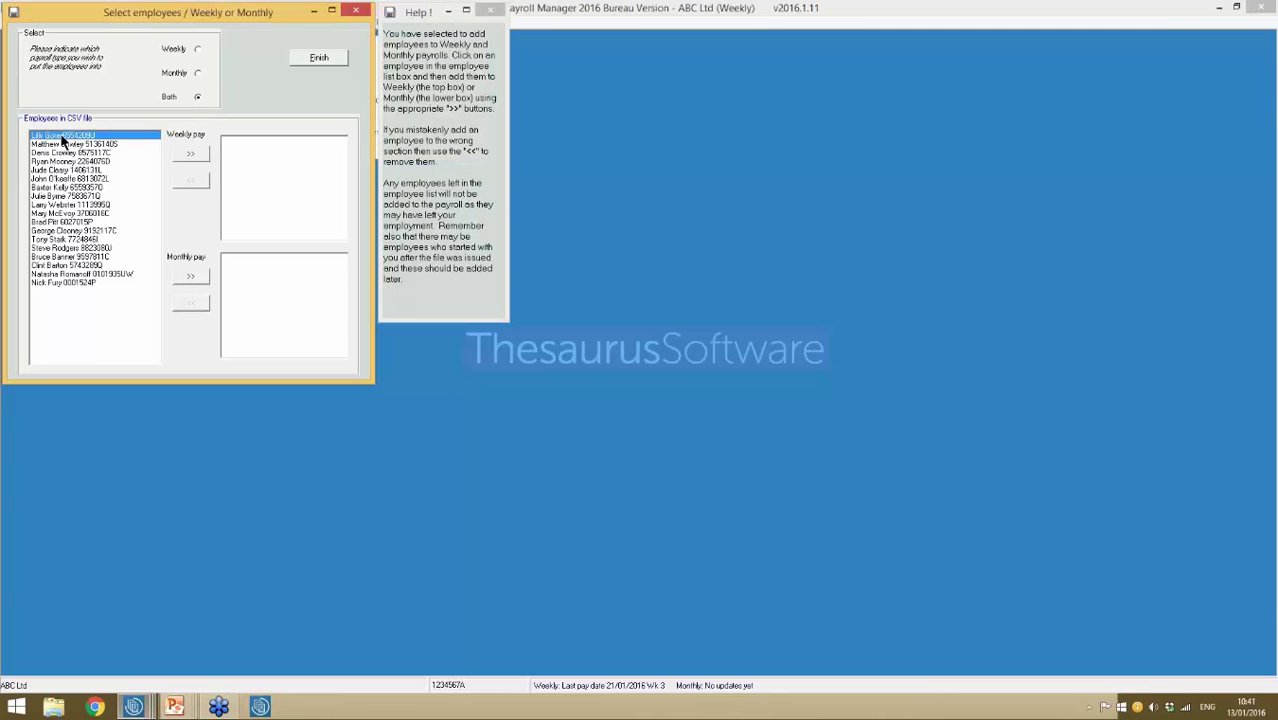
left_click(189, 155)
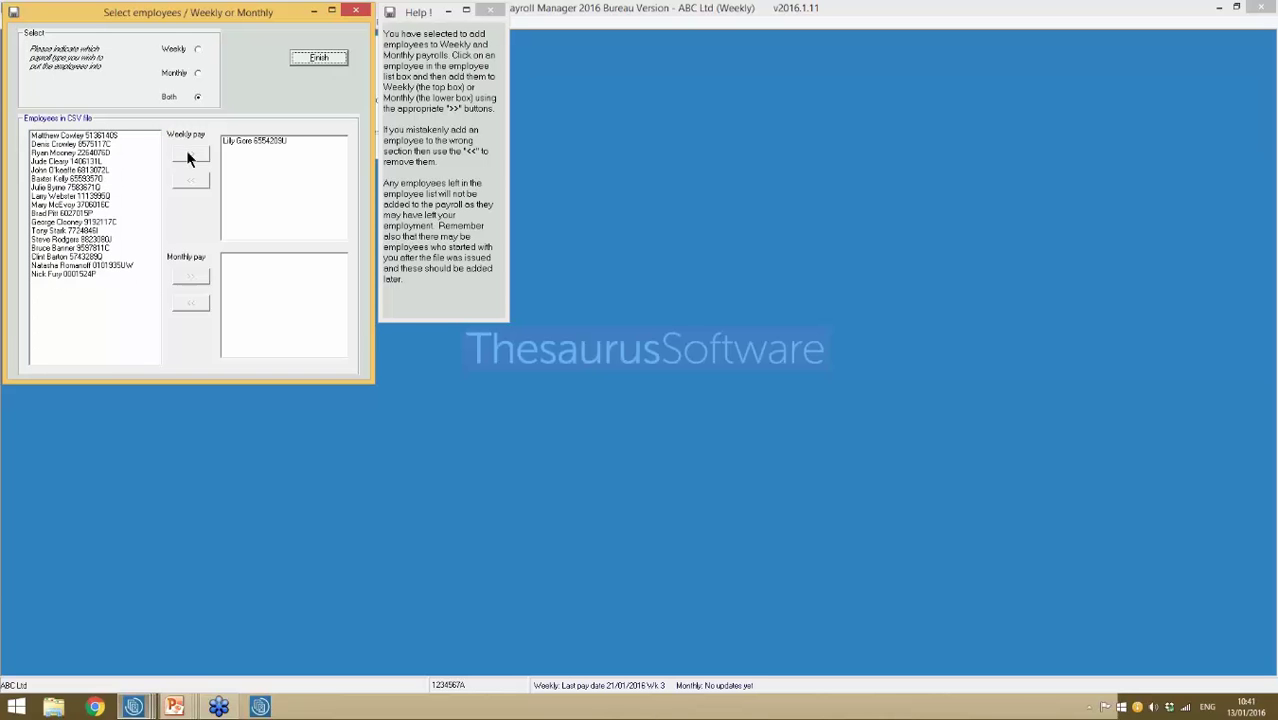
left_click(93, 137)
left_click(191, 279)
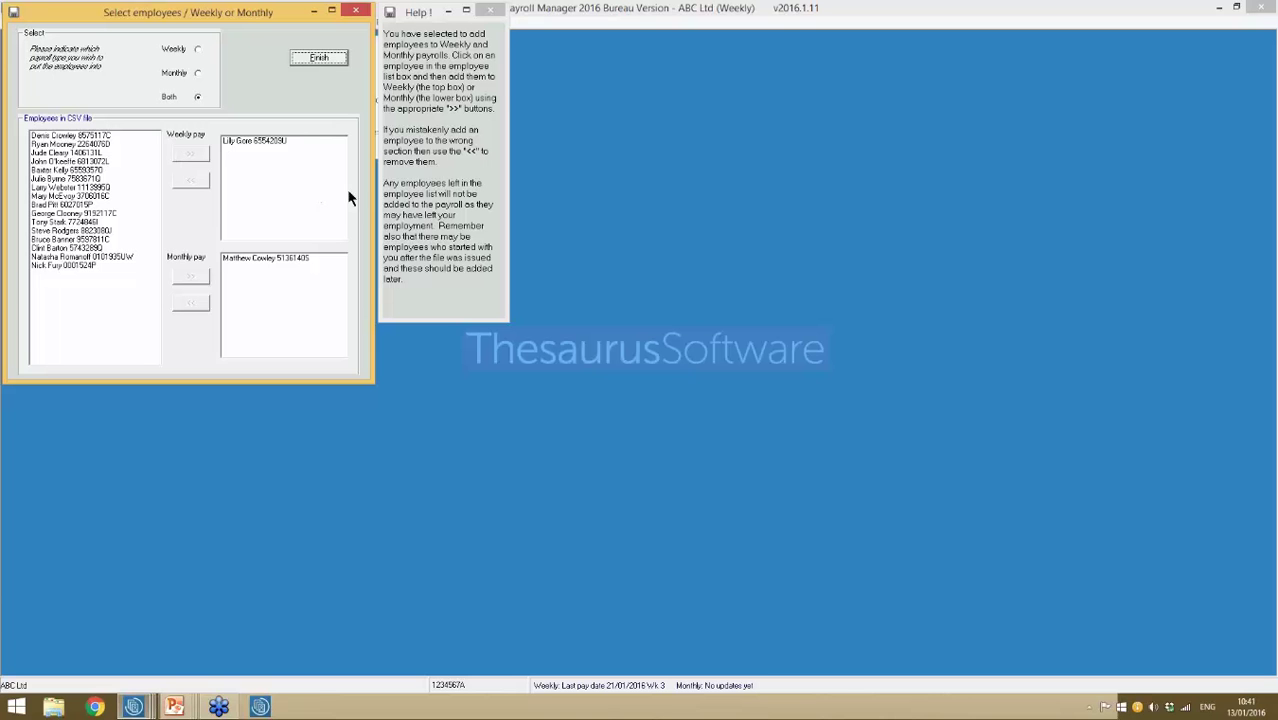
- Finish adding the assigned employees to the payroll and acknowledge both completion notices
left_click(330, 58)
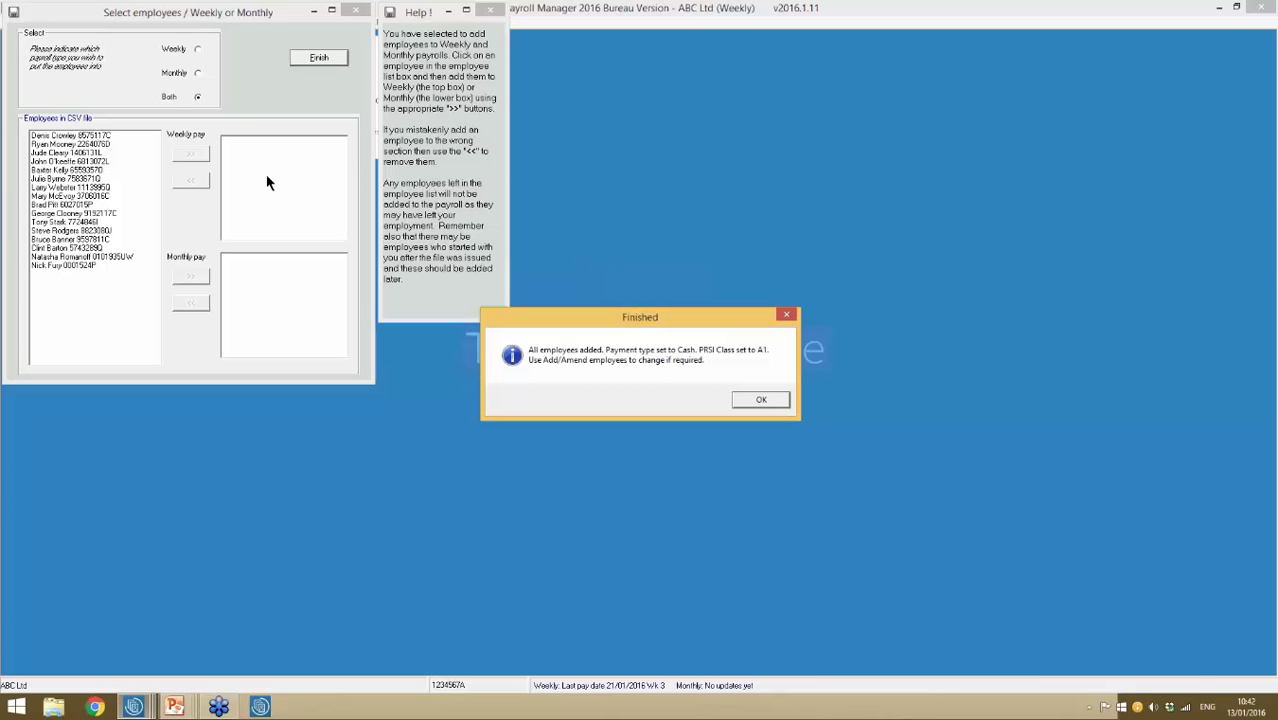
left_click(759, 401)
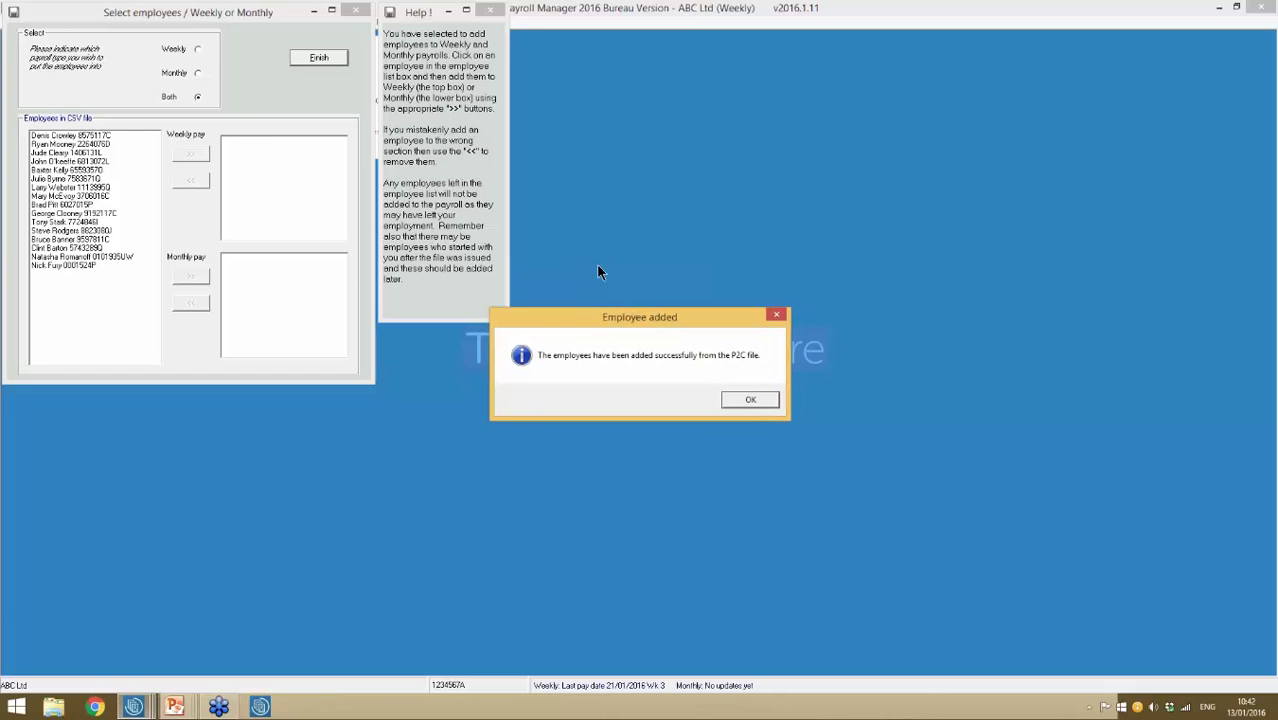
left_click(751, 398)
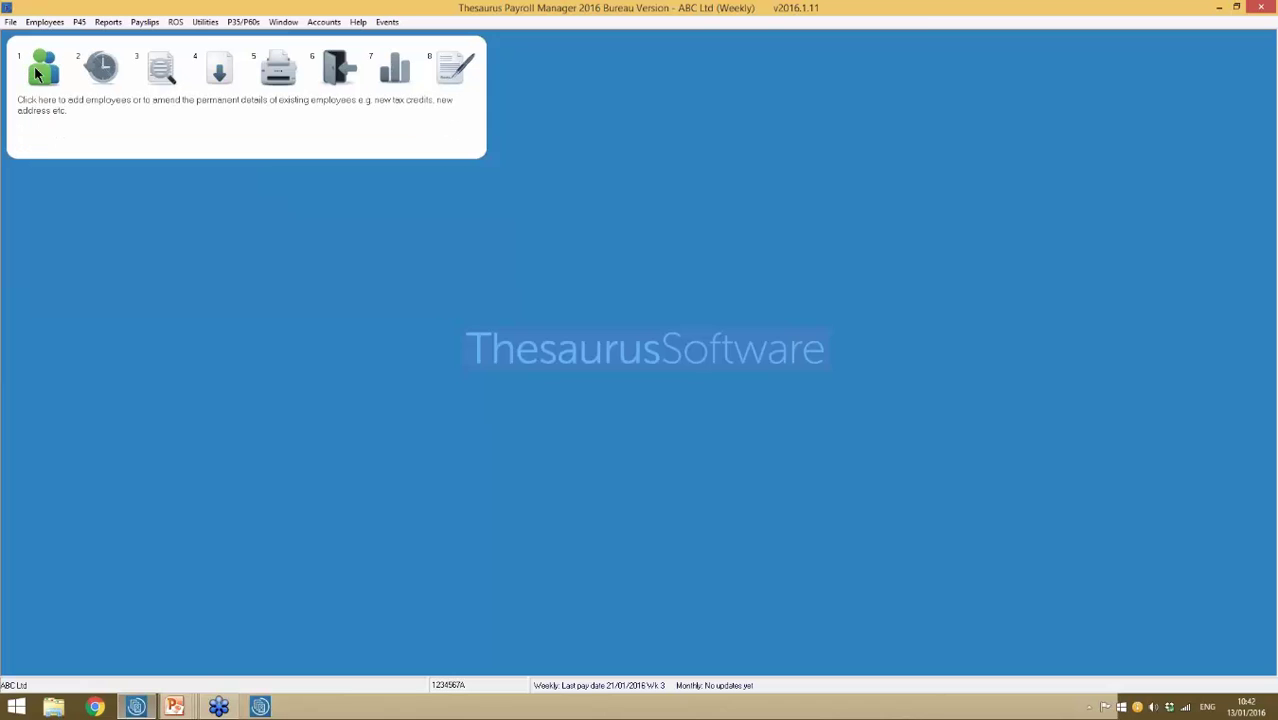
- Open the newly added weekly employee's record and set the pay method to Cheque
left_click(43, 70)
left_click(539, 220)
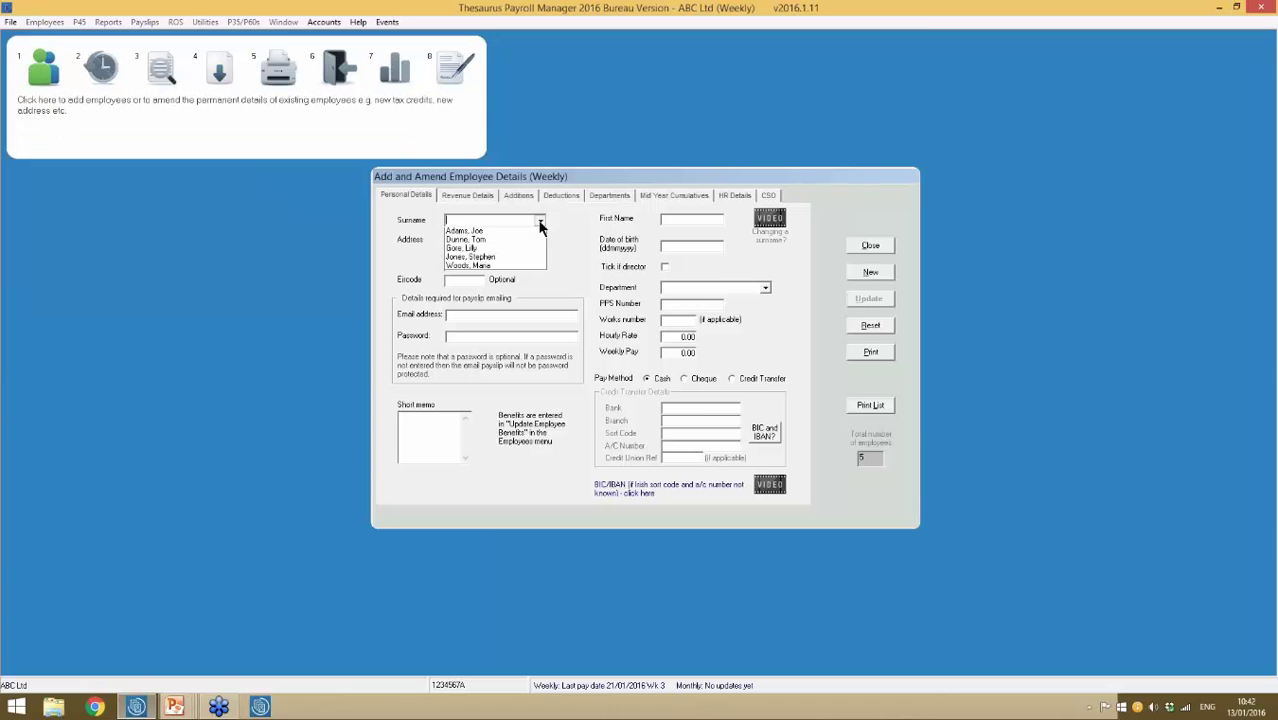
left_click(494, 250)
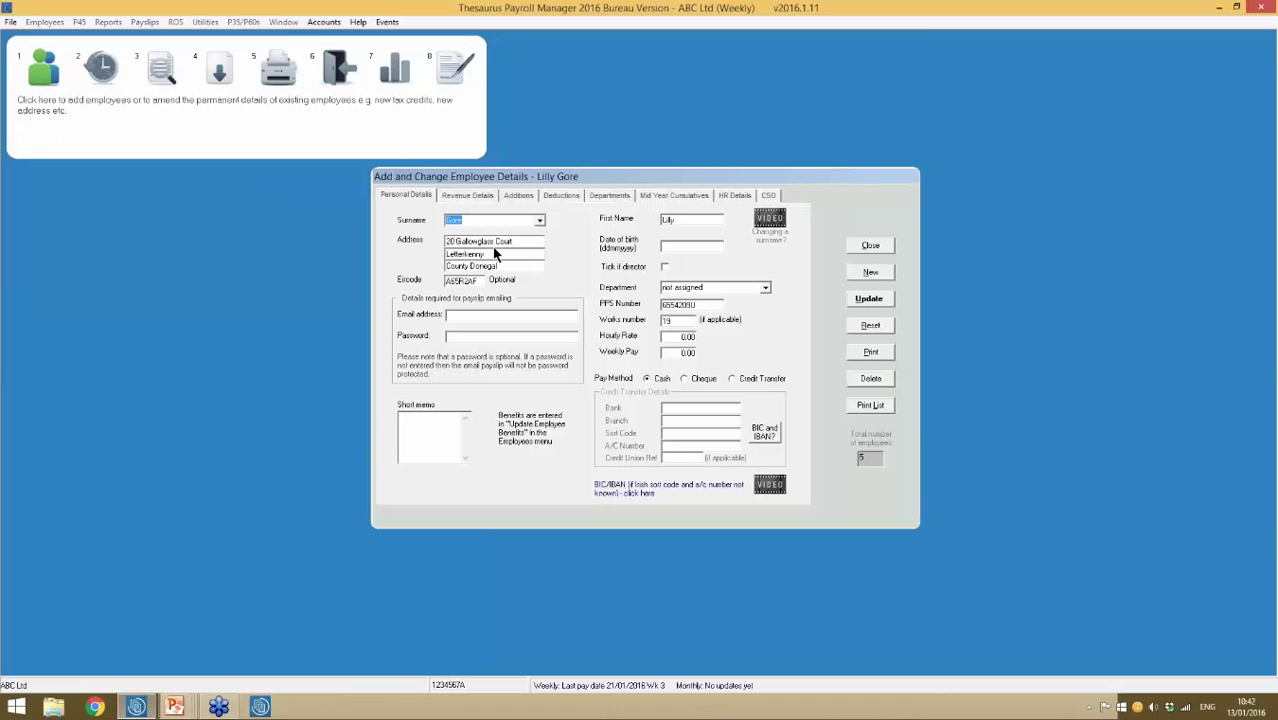
left_click(704, 380)
- Set the employee's PRSI class to A0 in the revenue details, update the record and close the employee details
left_click(462, 197)
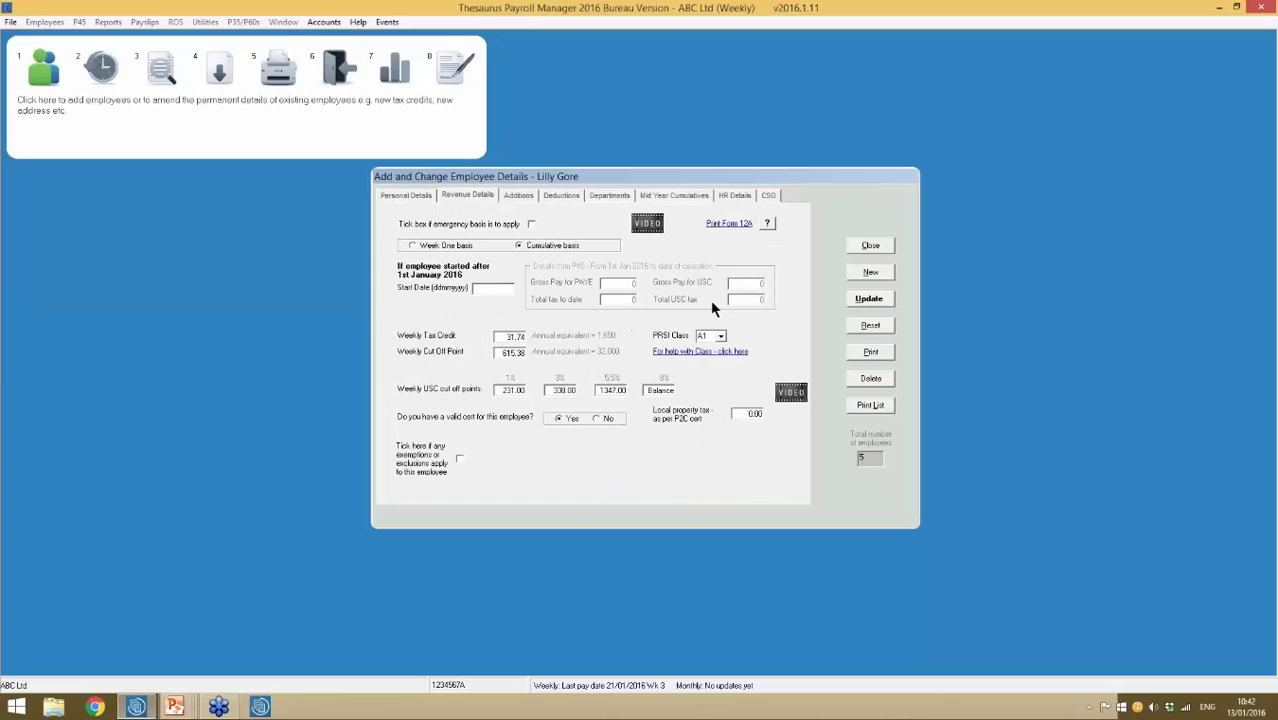
left_click(720, 338)
left_click(704, 349)
left_click(867, 300)
left_click(730, 400)
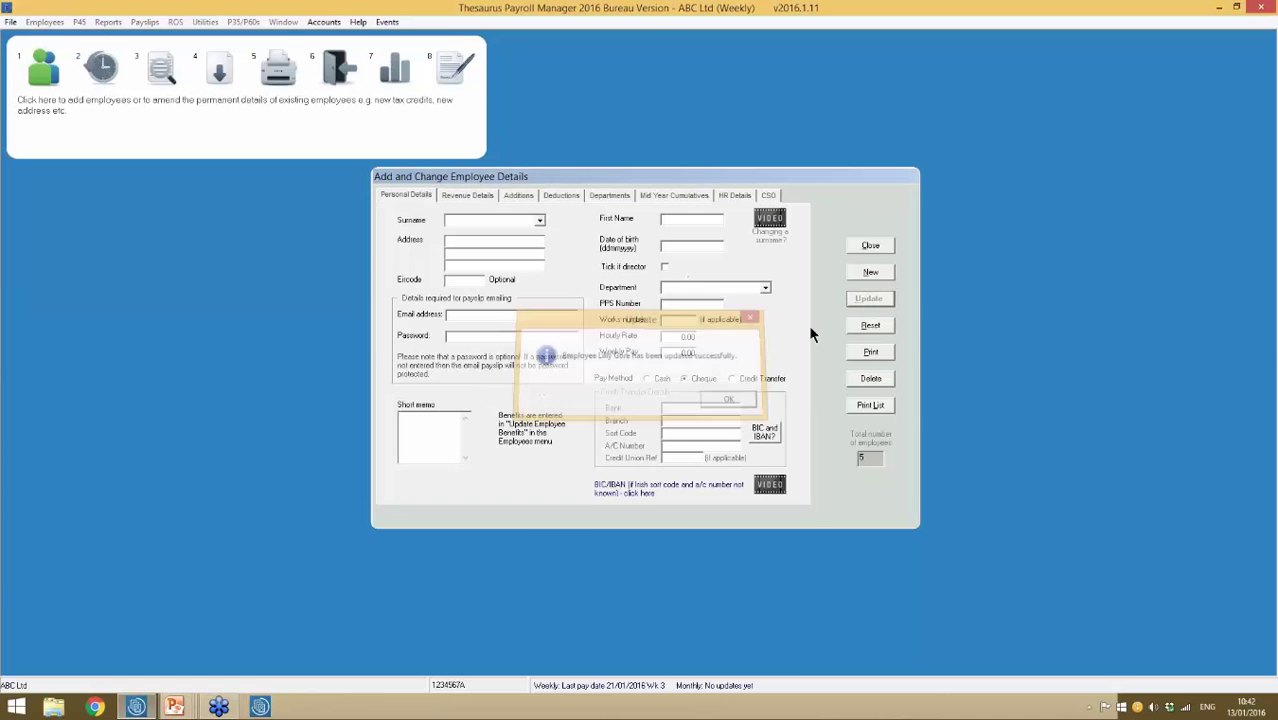
left_click(869, 245)
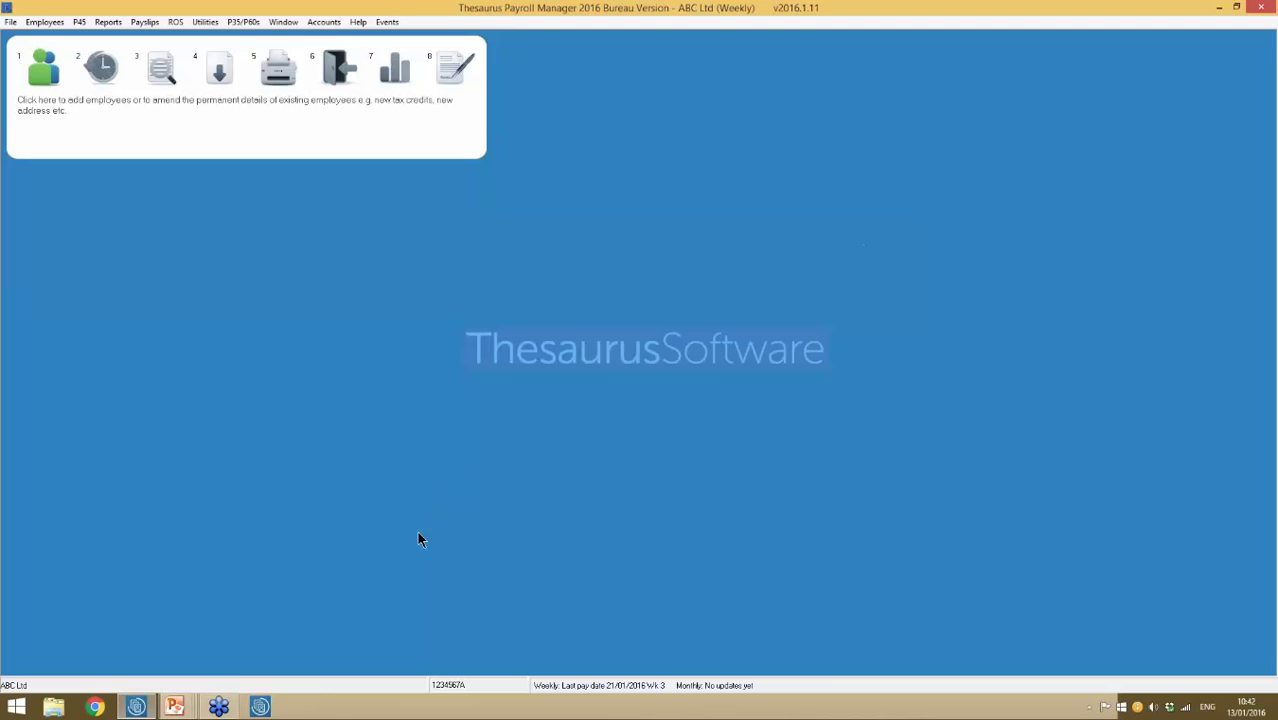
left_click(178, 707)
left_click(231, 625)
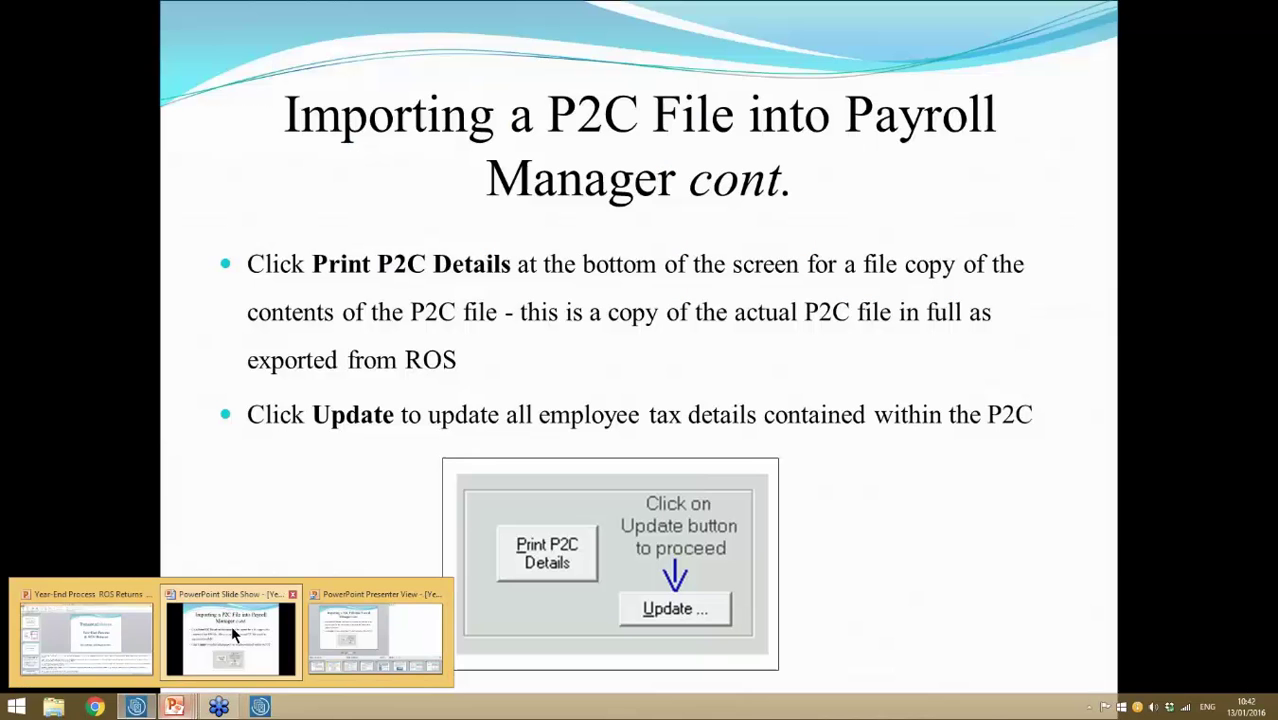
left_click(800, 512)
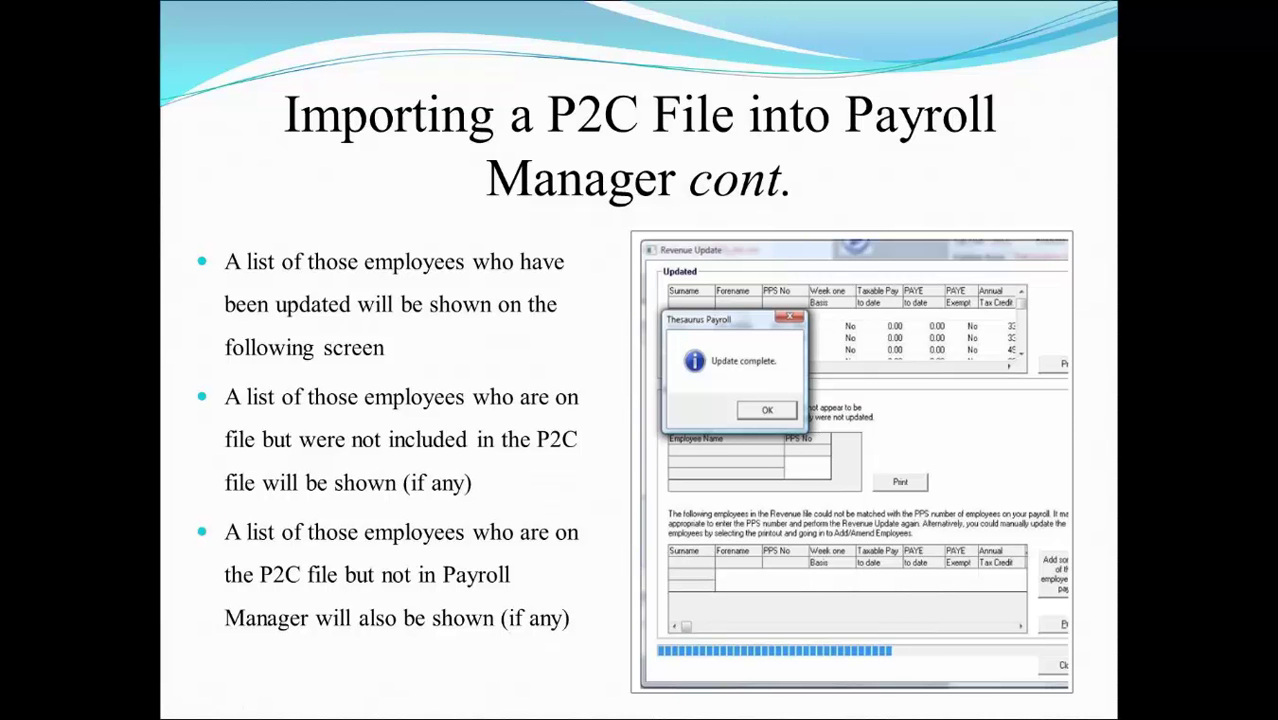
left_click(587, 507)
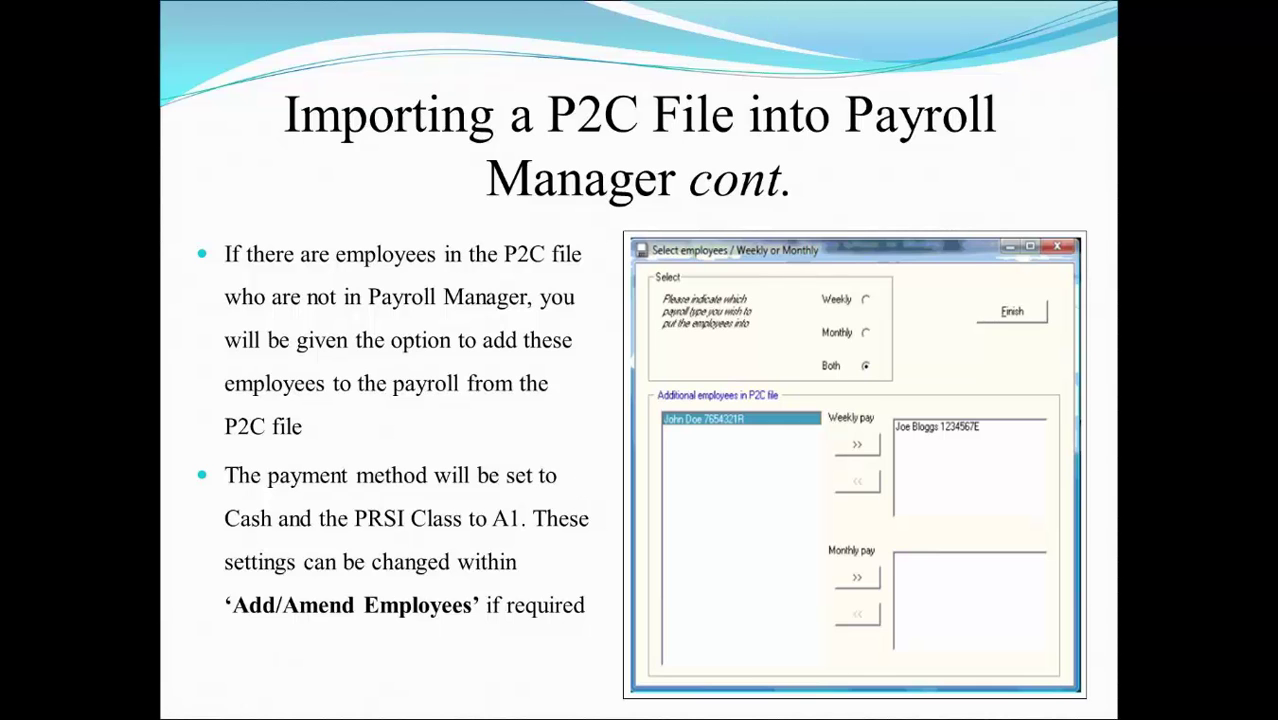
key("Right")
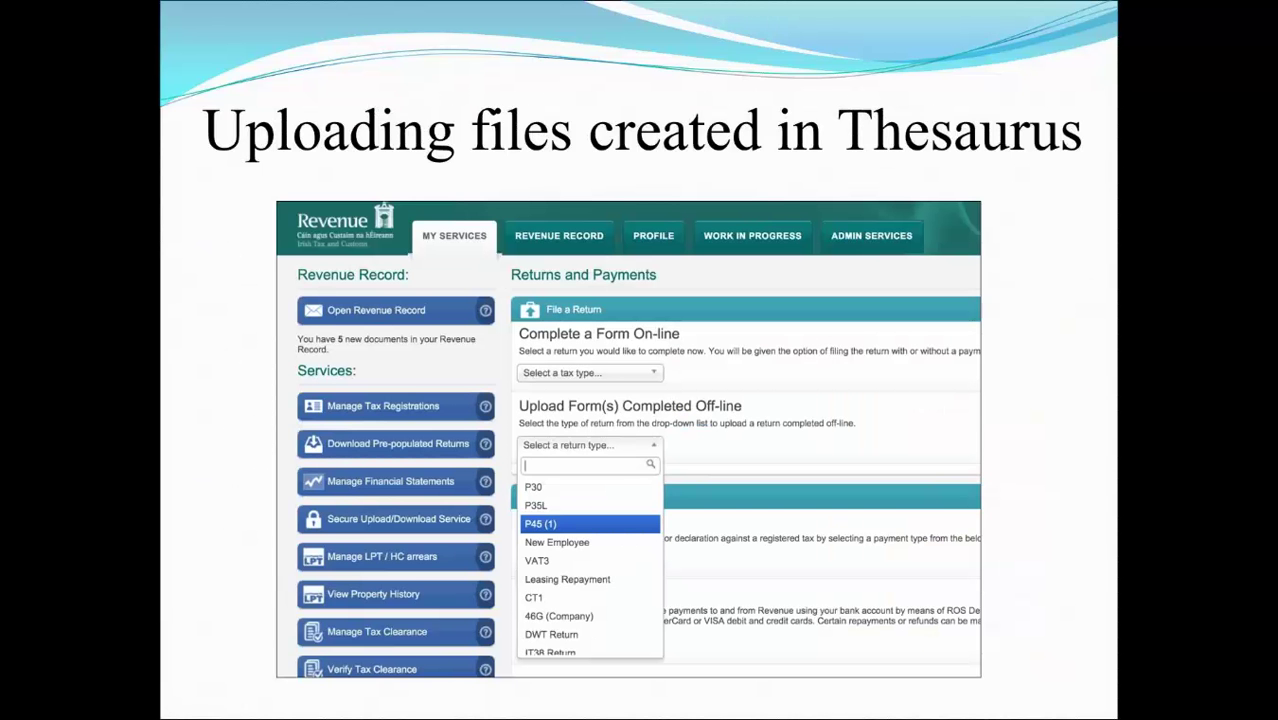
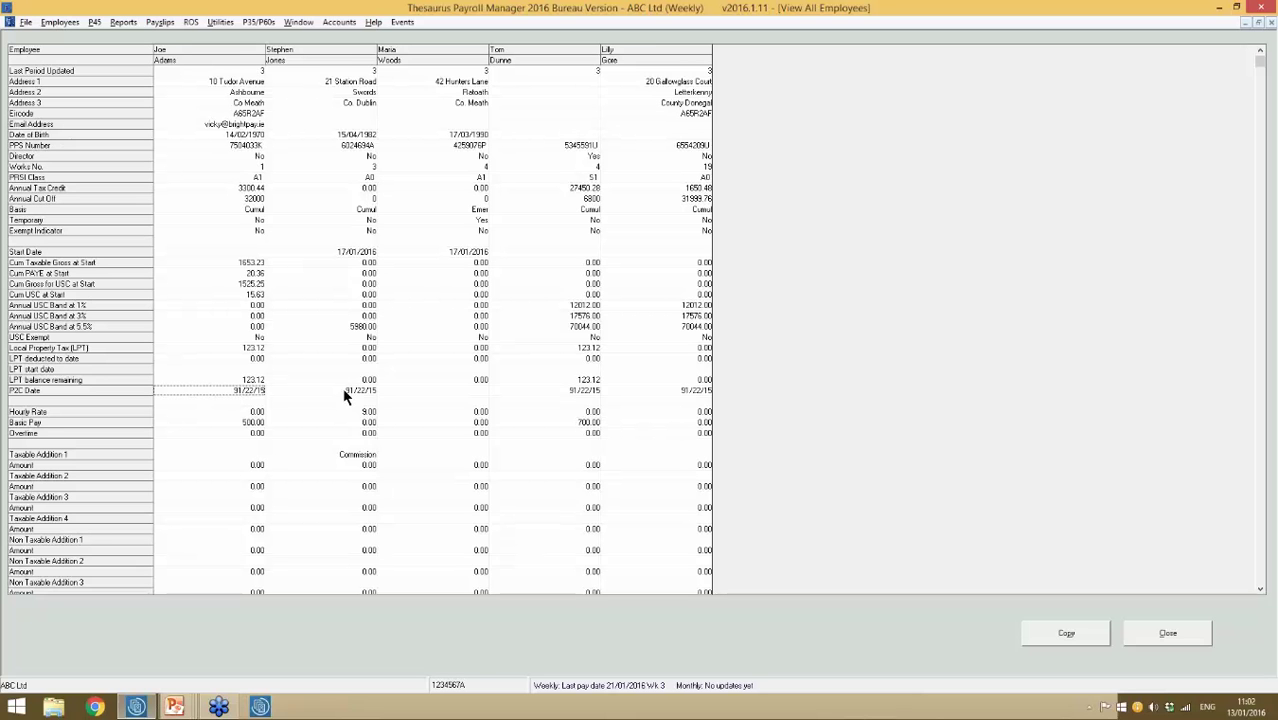
- Check the P2C dates of the first two employees in the master file and close the view
left_click(343, 389)
left_click(229, 389)
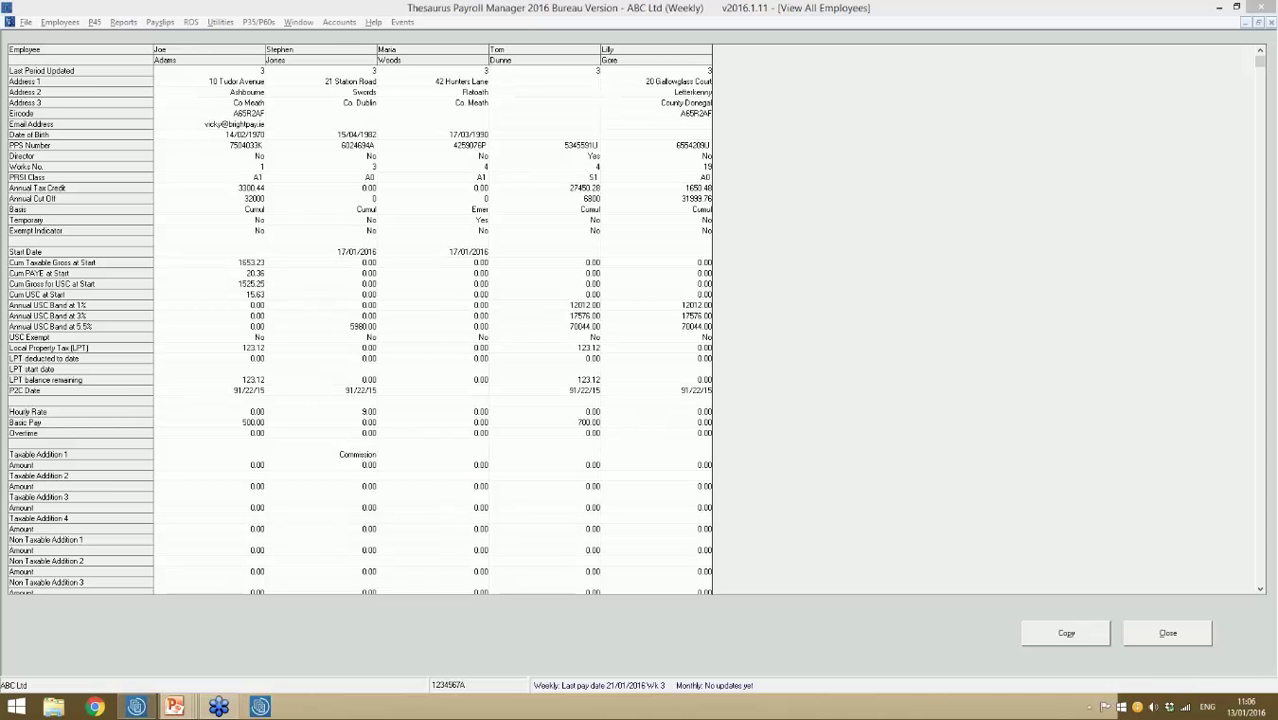
left_click(1167, 634)
- Reopen the employee master file, examine the P2C Date row across the employees and close the view
left_click(44, 21)
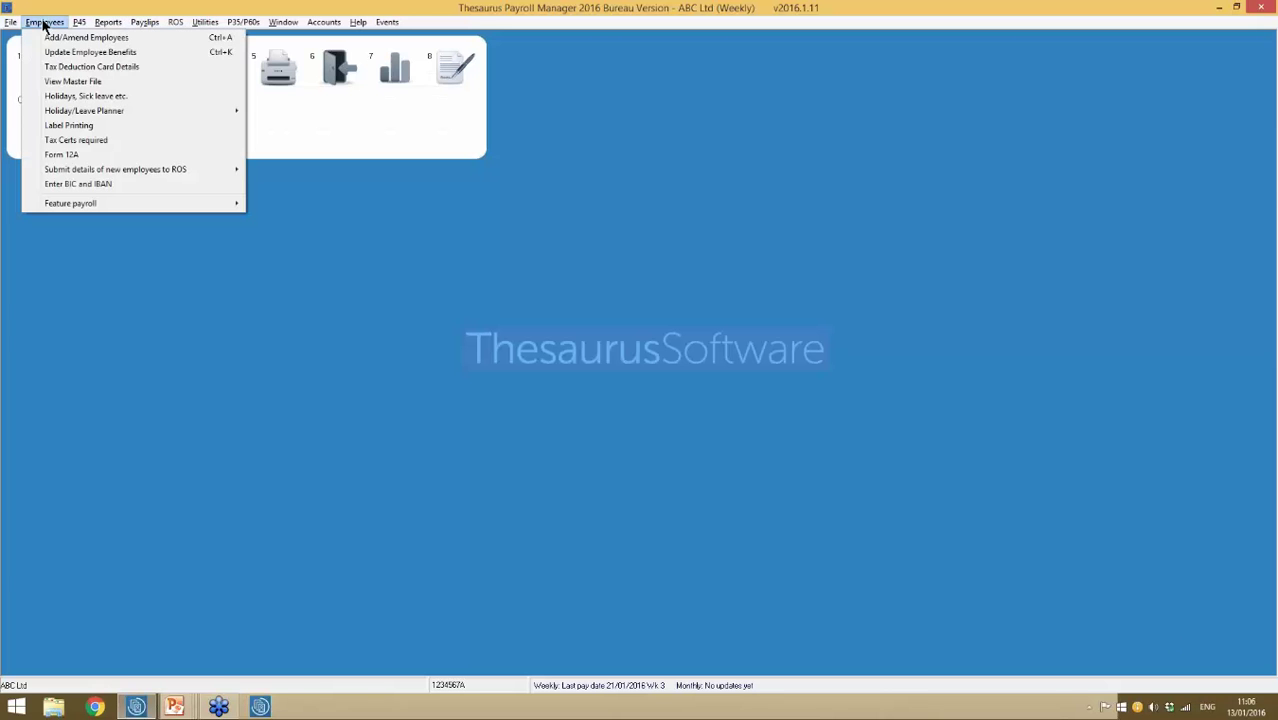
left_click(62, 84)
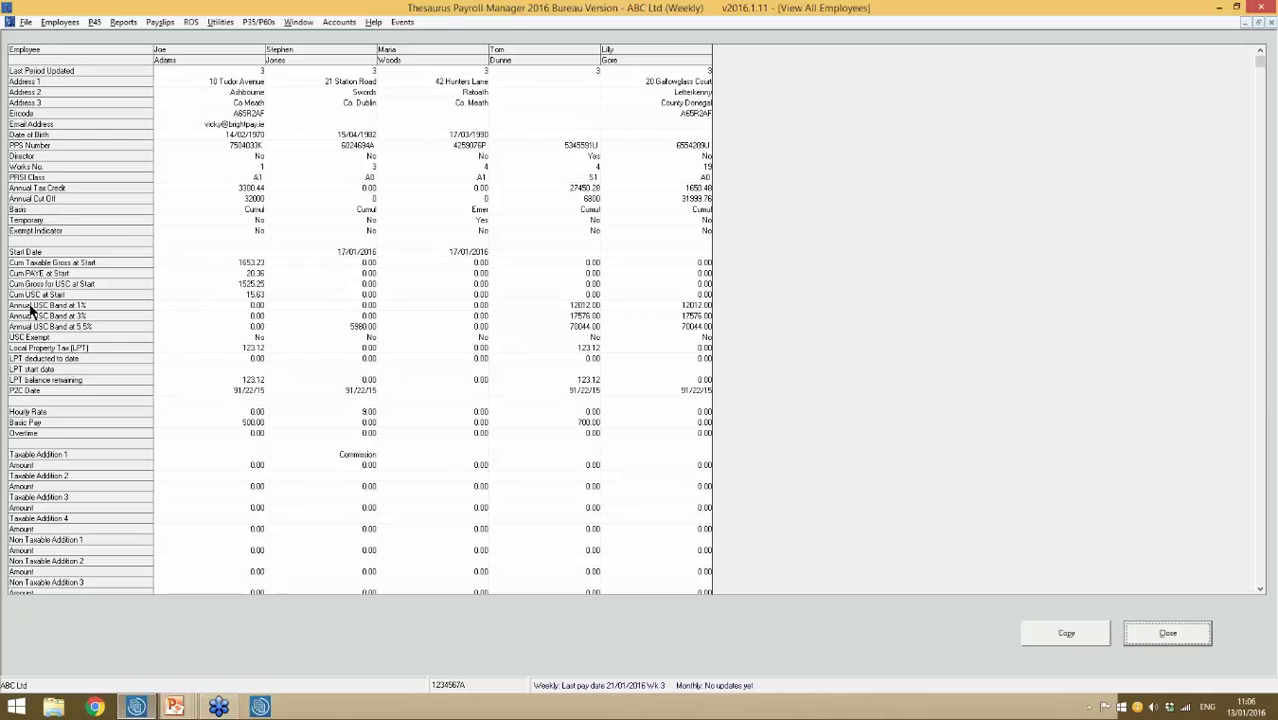
left_click(40, 397)
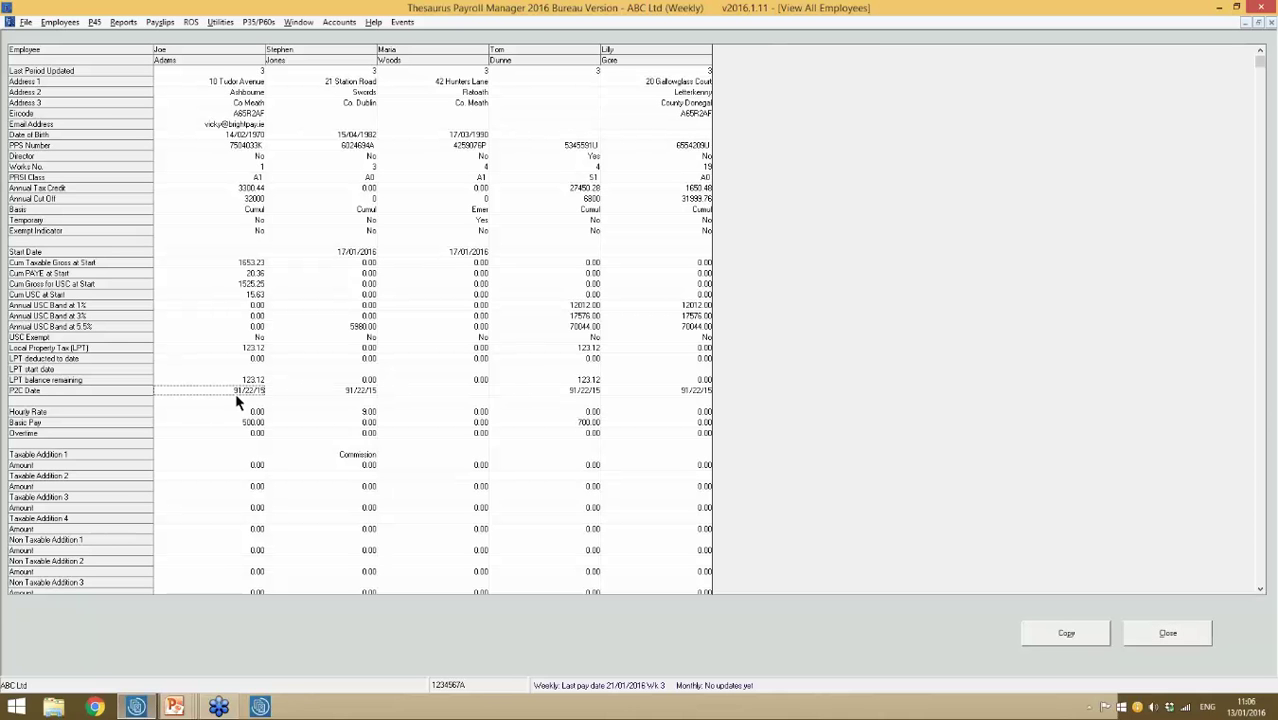
left_click(608, 396)
left_click(79, 396)
left_click(1168, 633)
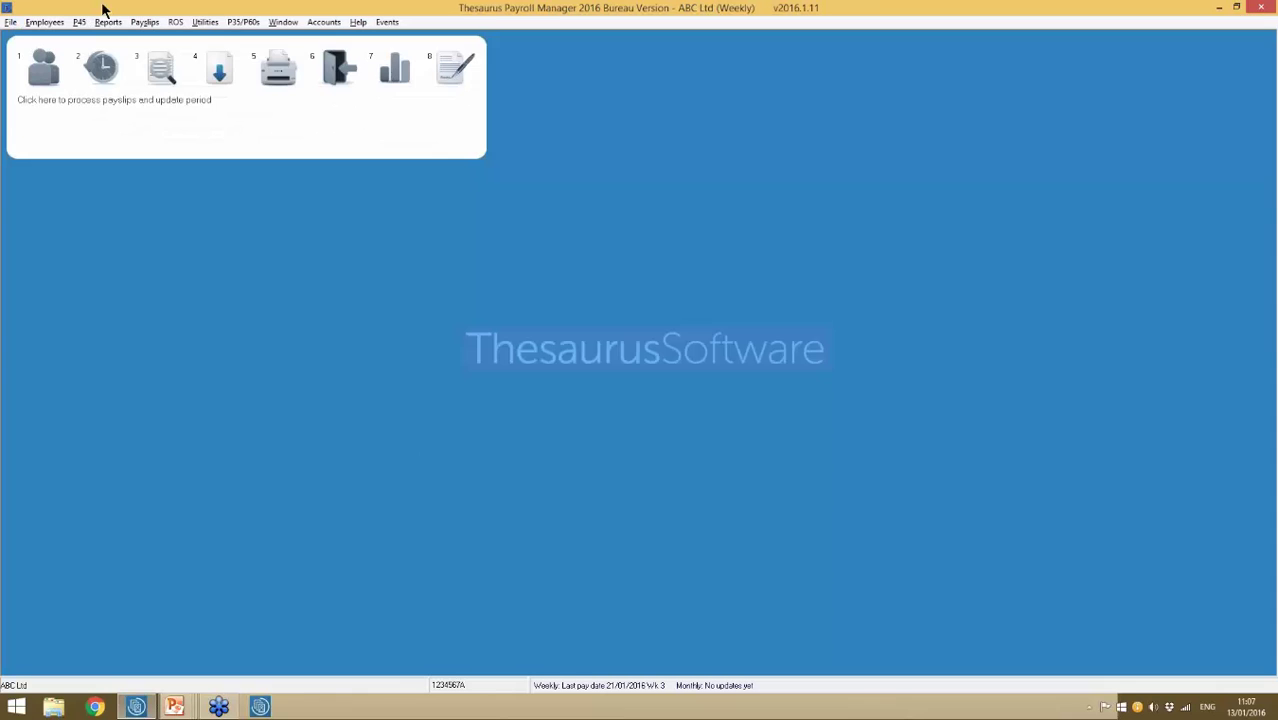
- Open the ROS P45 file preparation and include the listed employee with leaving date 12/01/2016
left_click(176, 21)
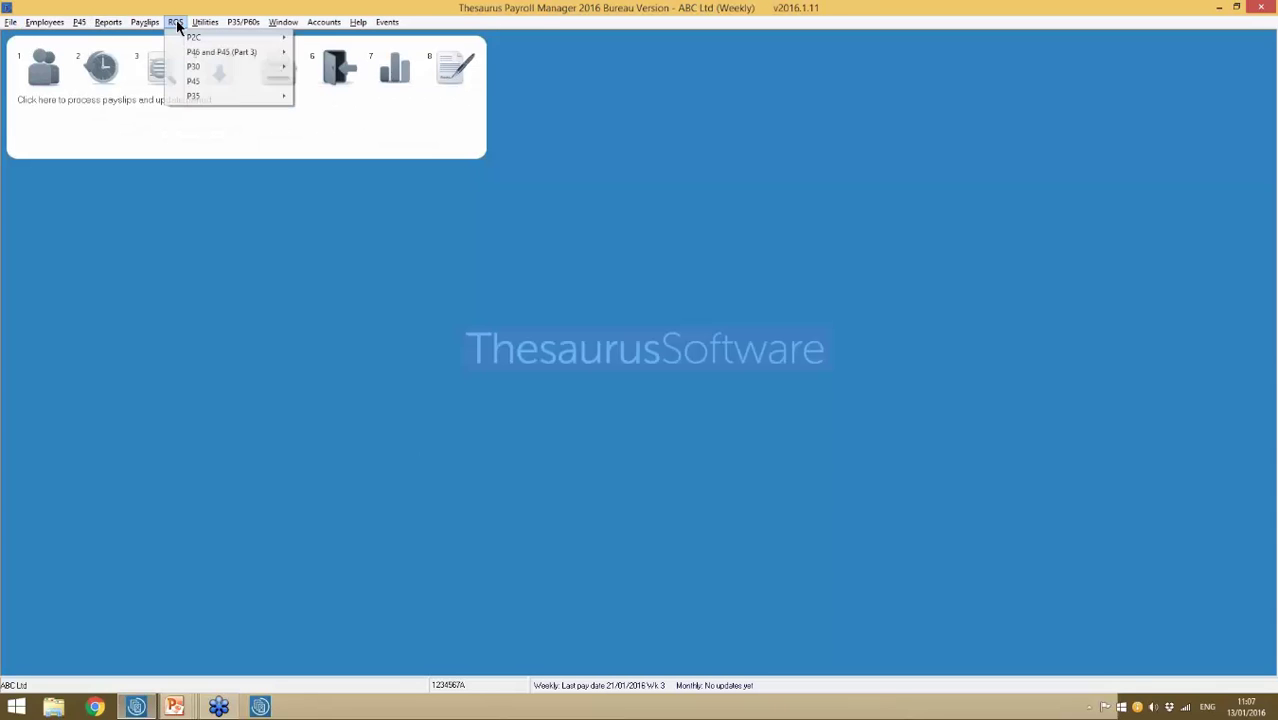
left_click(194, 81)
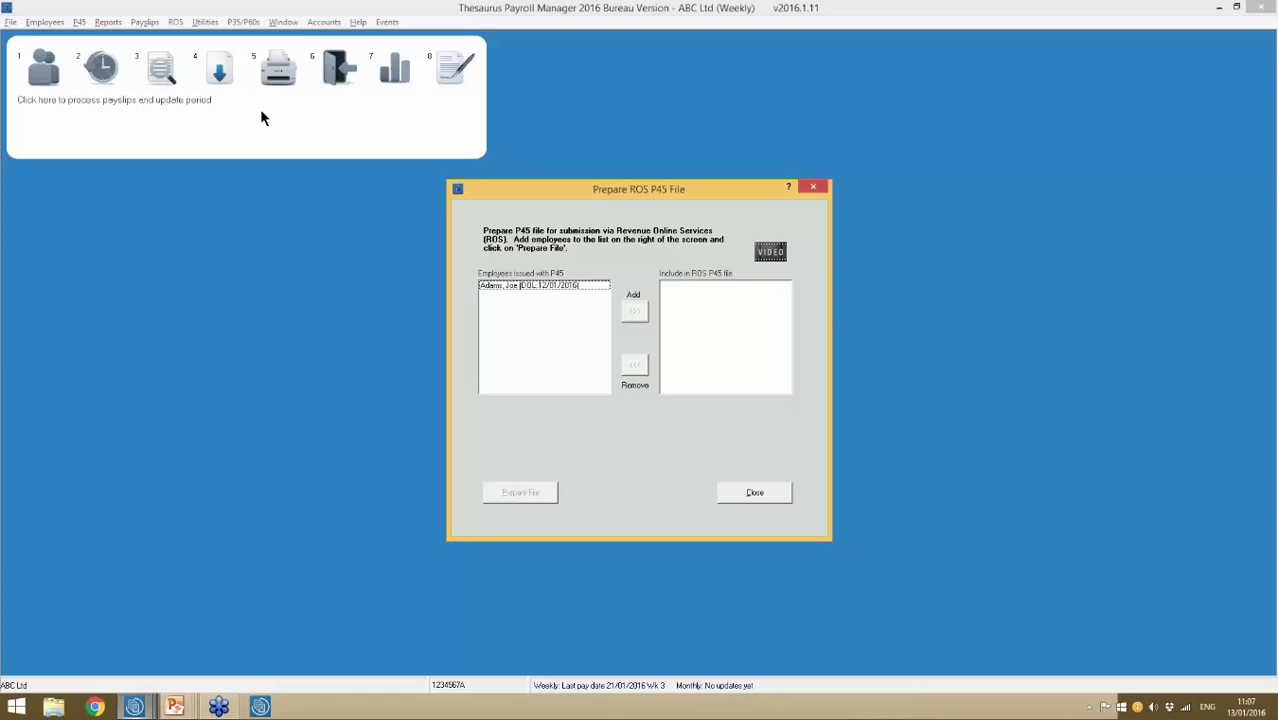
left_click(576, 288)
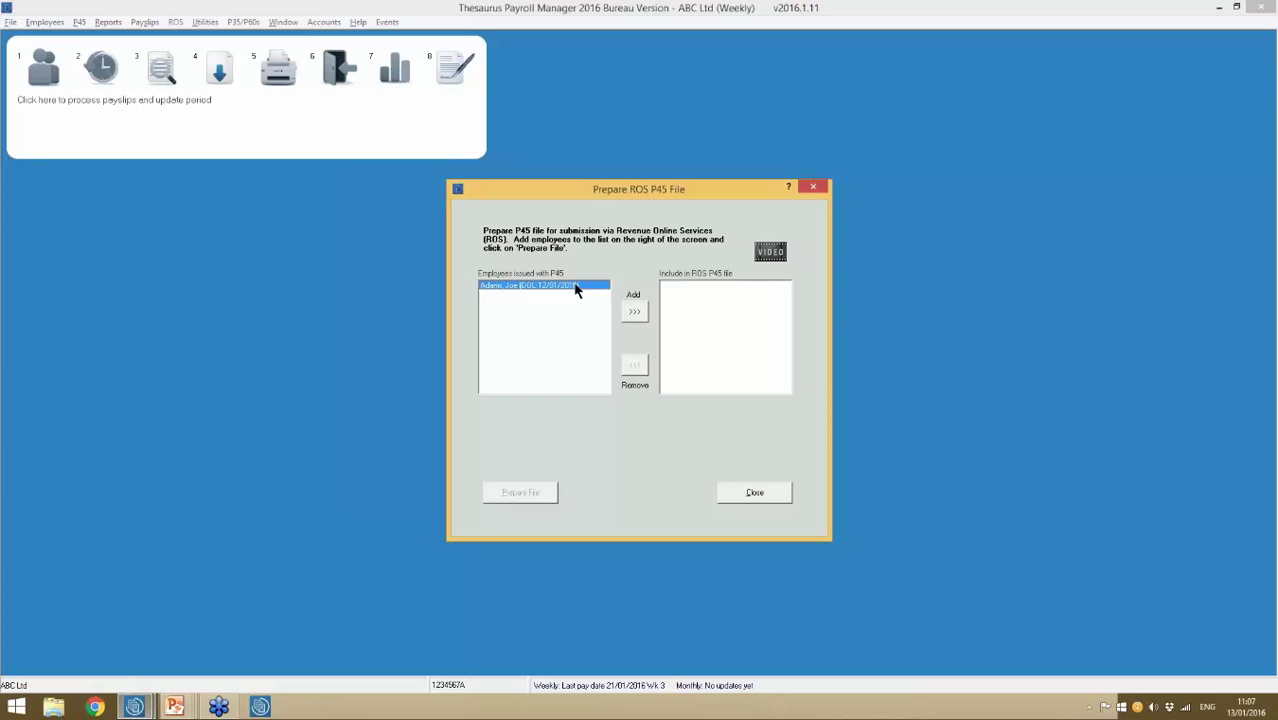
left_click(635, 313)
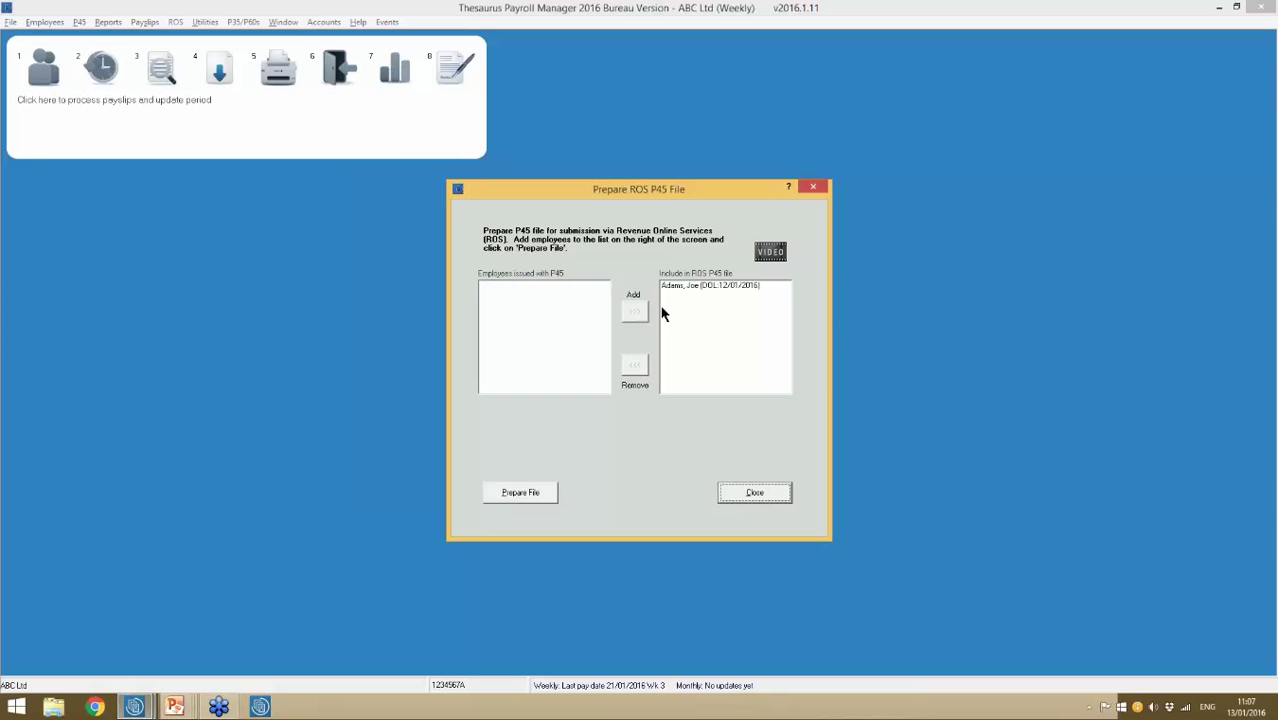
left_click(712, 290)
- Prepare the ROS P45 file with the contact's name entered and save it as P45file.p45 in the ros P45 folder
left_click(505, 493)
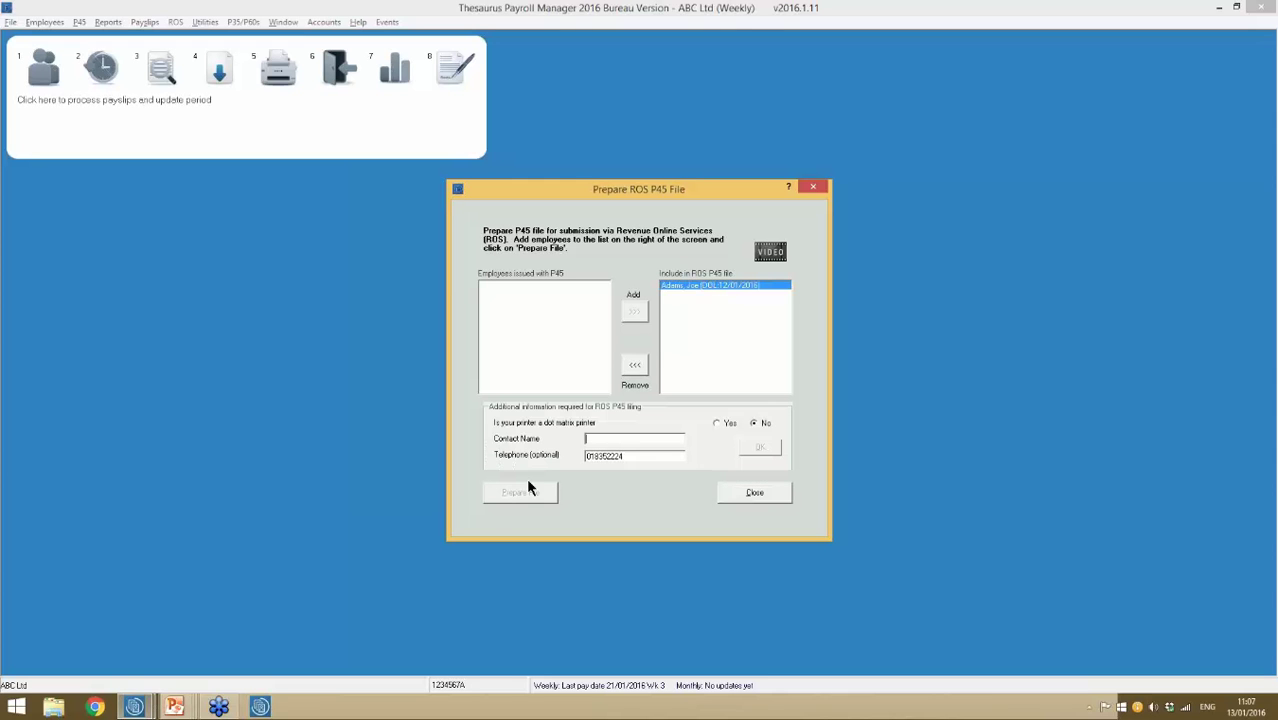
left_click(607, 438)
type("vicky")
left_click(760, 447)
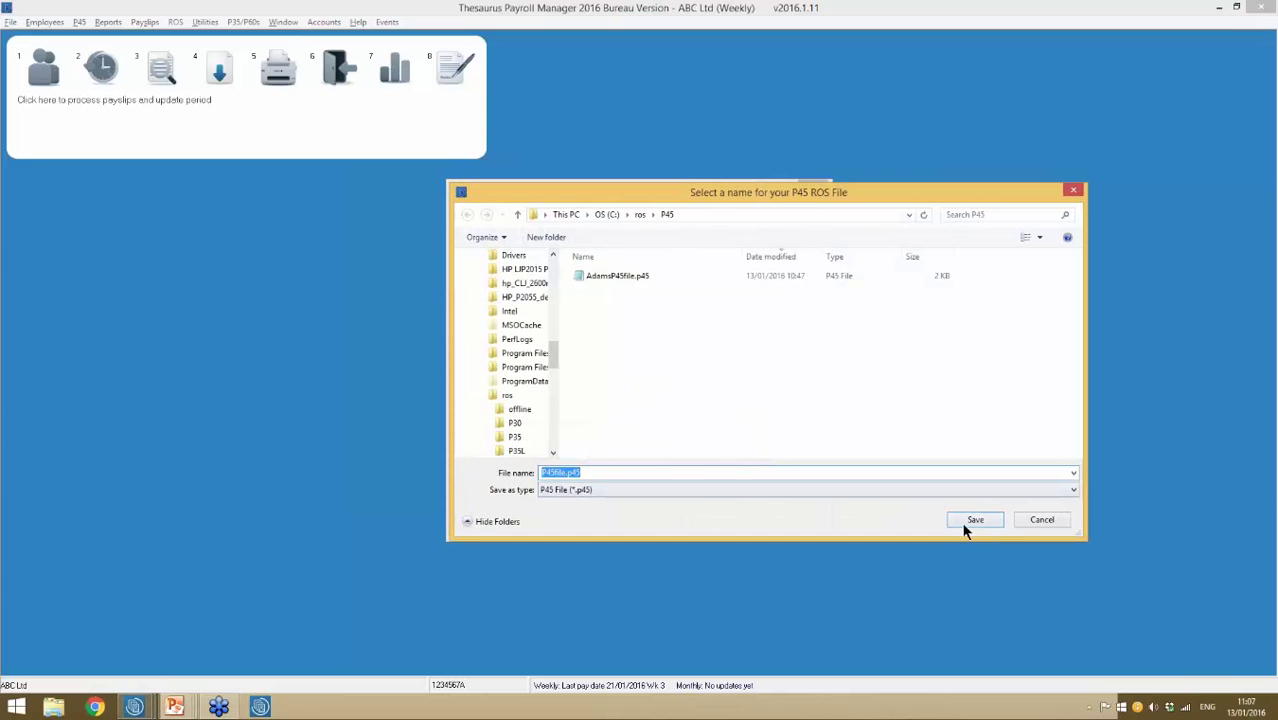
left_click(966, 521)
left_click(755, 399)
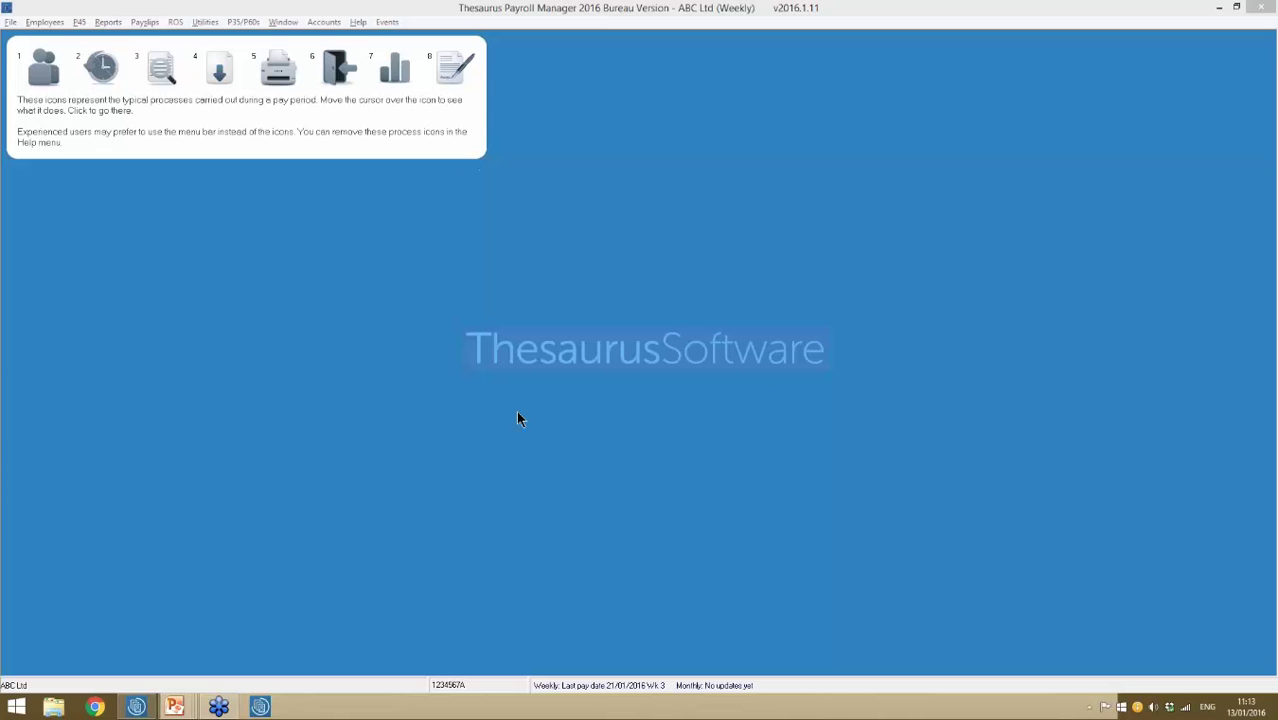
- Reverse the last weekly payroll update, week 3, and acknowledge the notice
left_click(152, 22)
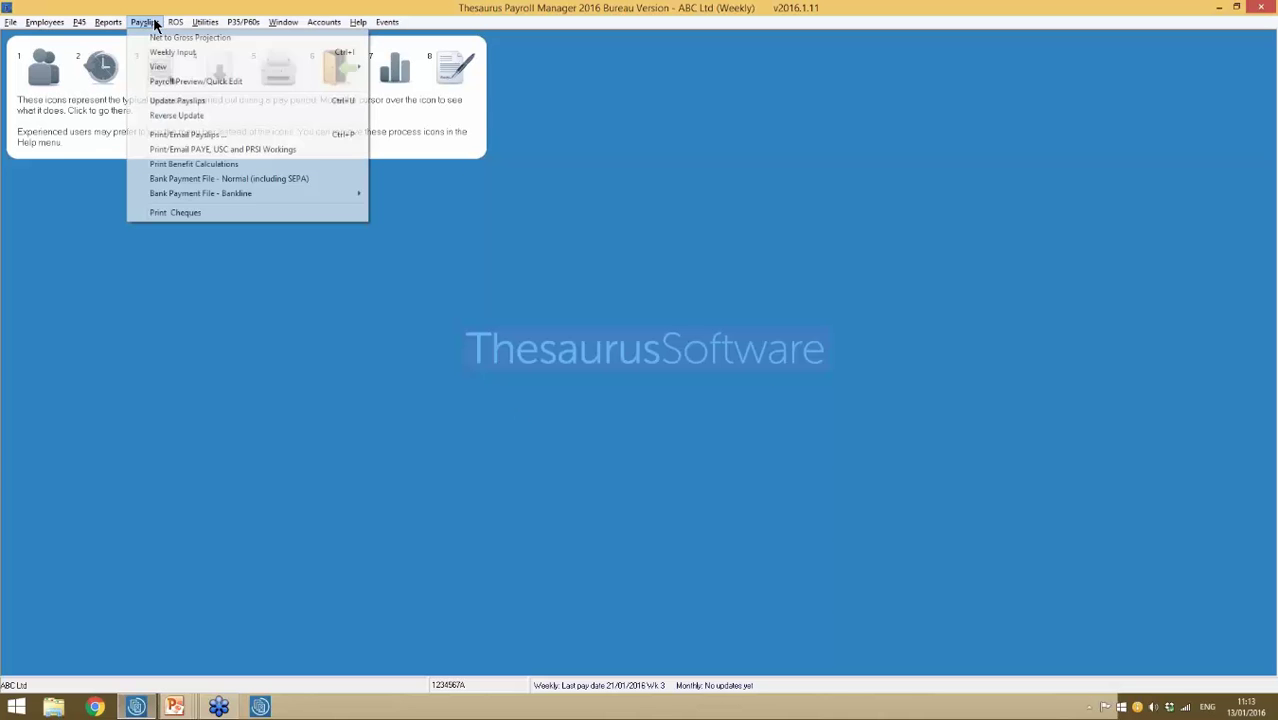
left_click(176, 115)
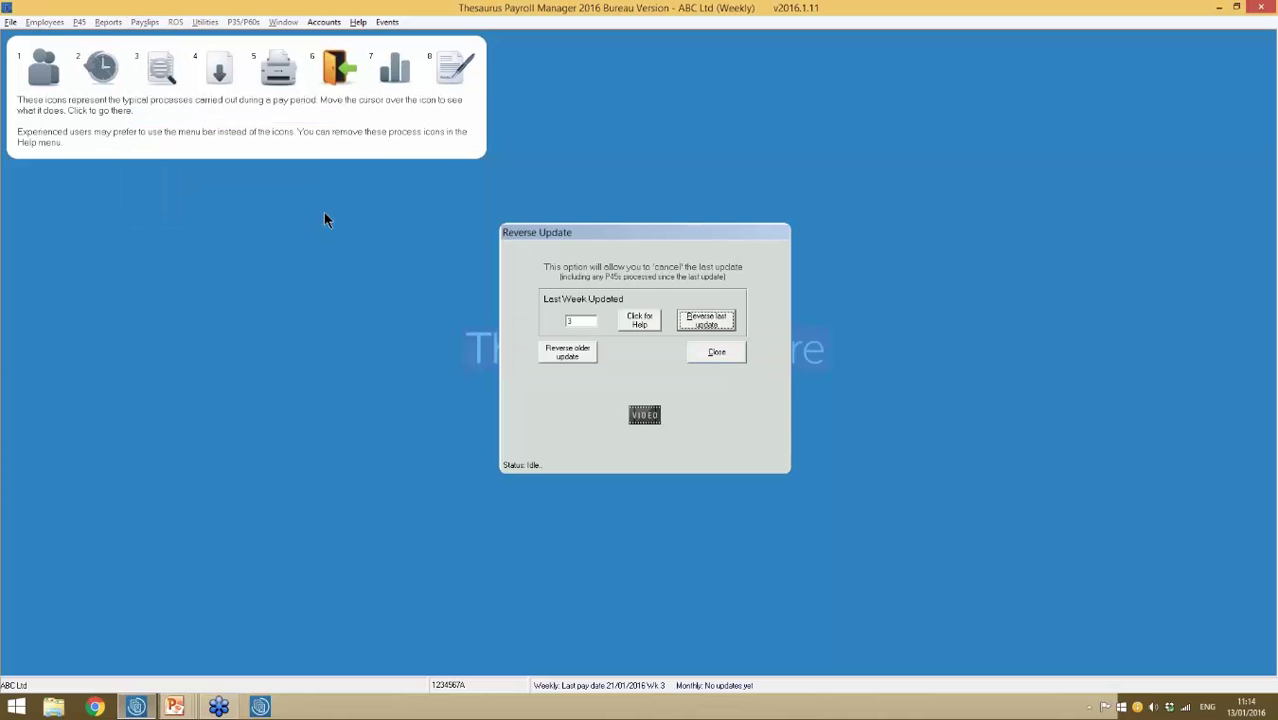
left_click(703, 325)
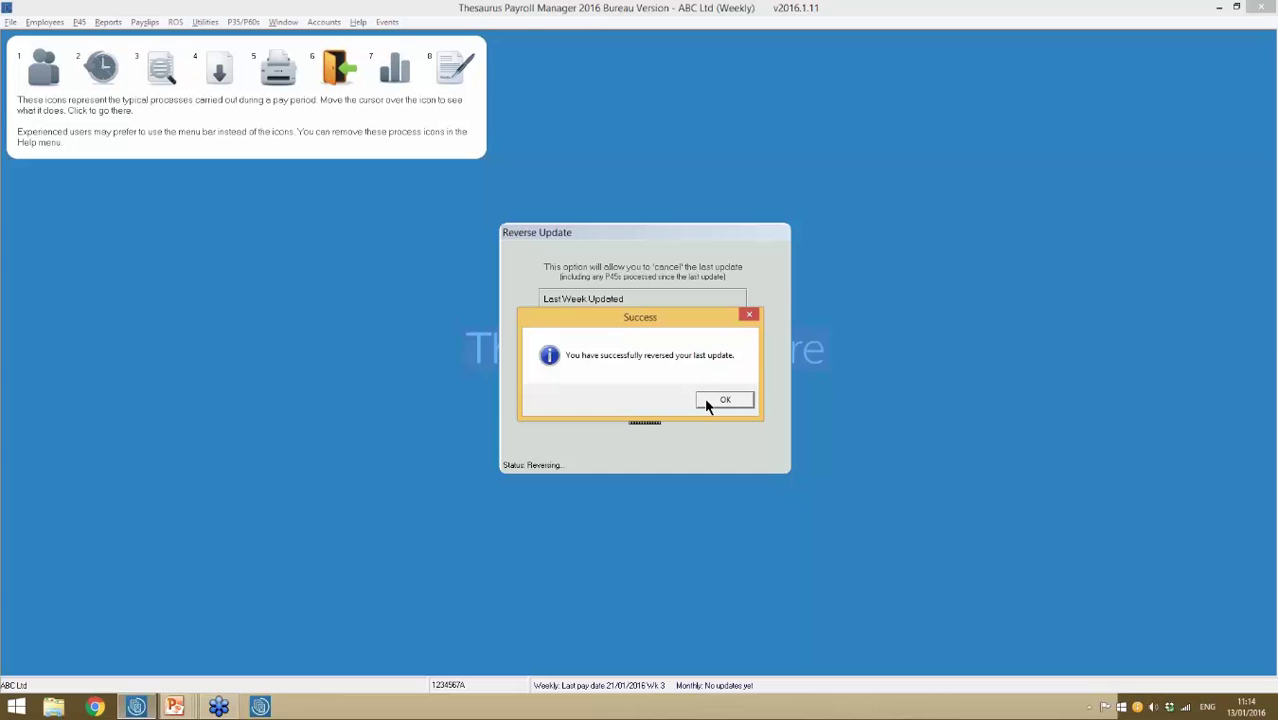
left_click(706, 403)
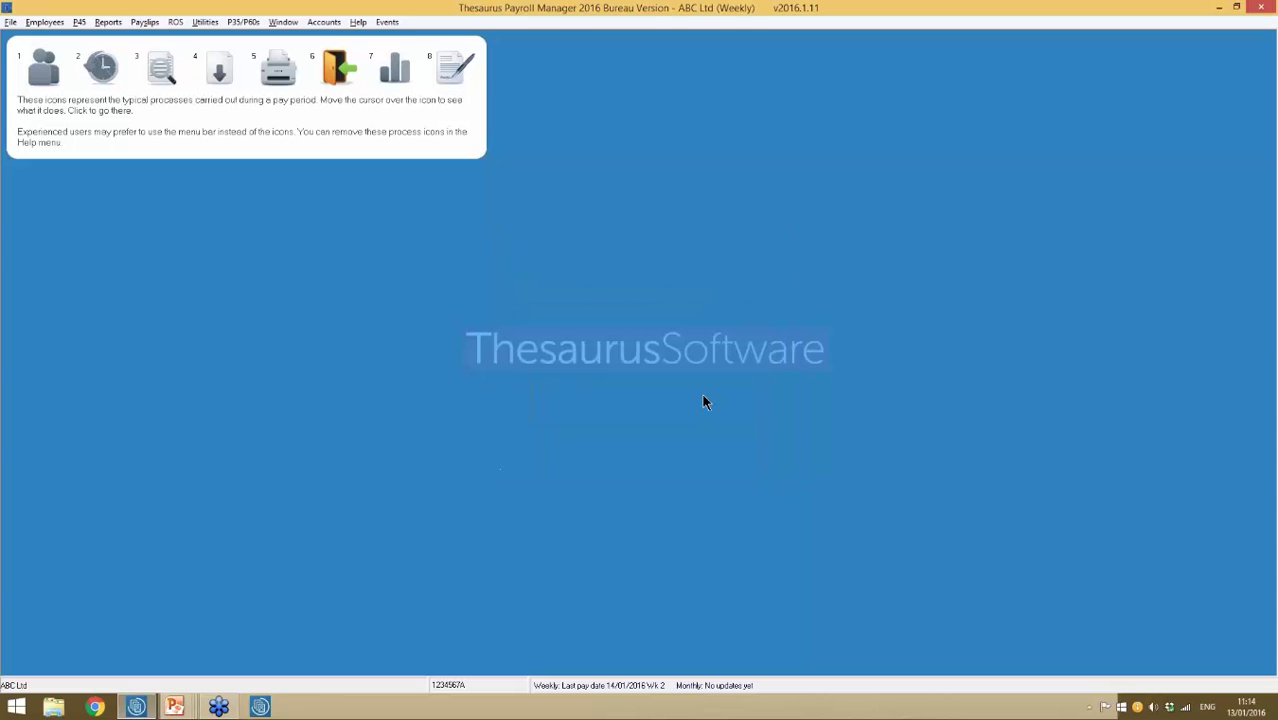
- Reverse an older update to return the payroll to just before the weekly update for week 2, accepting the backup deletion, and close Reverse Update
left_click(144, 21)
left_click(181, 120)
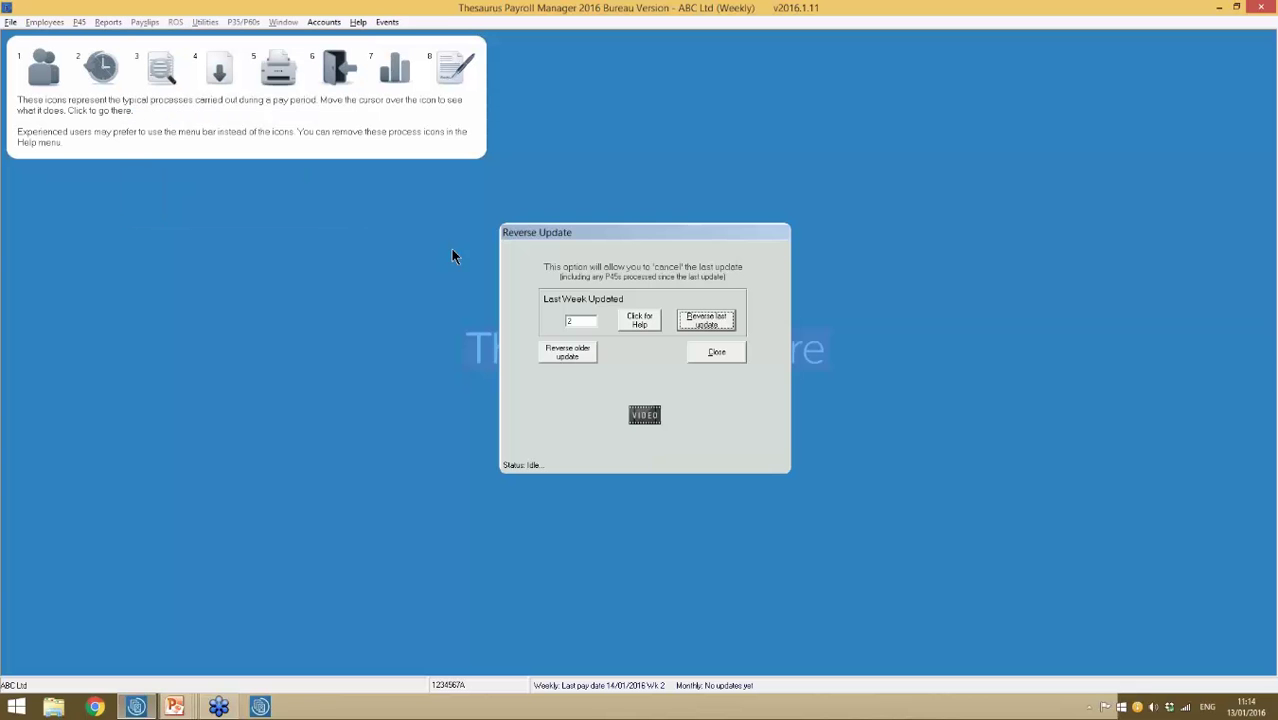
left_click(564, 354)
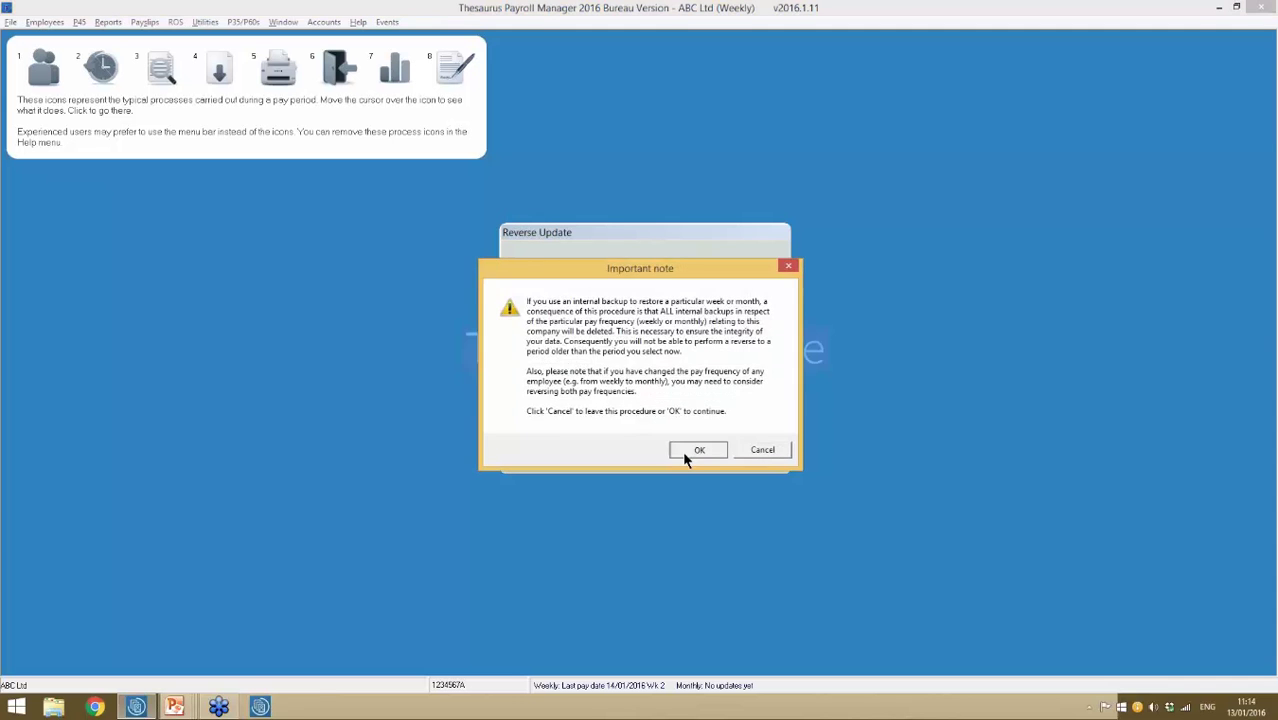
left_click(690, 448)
left_click(740, 401)
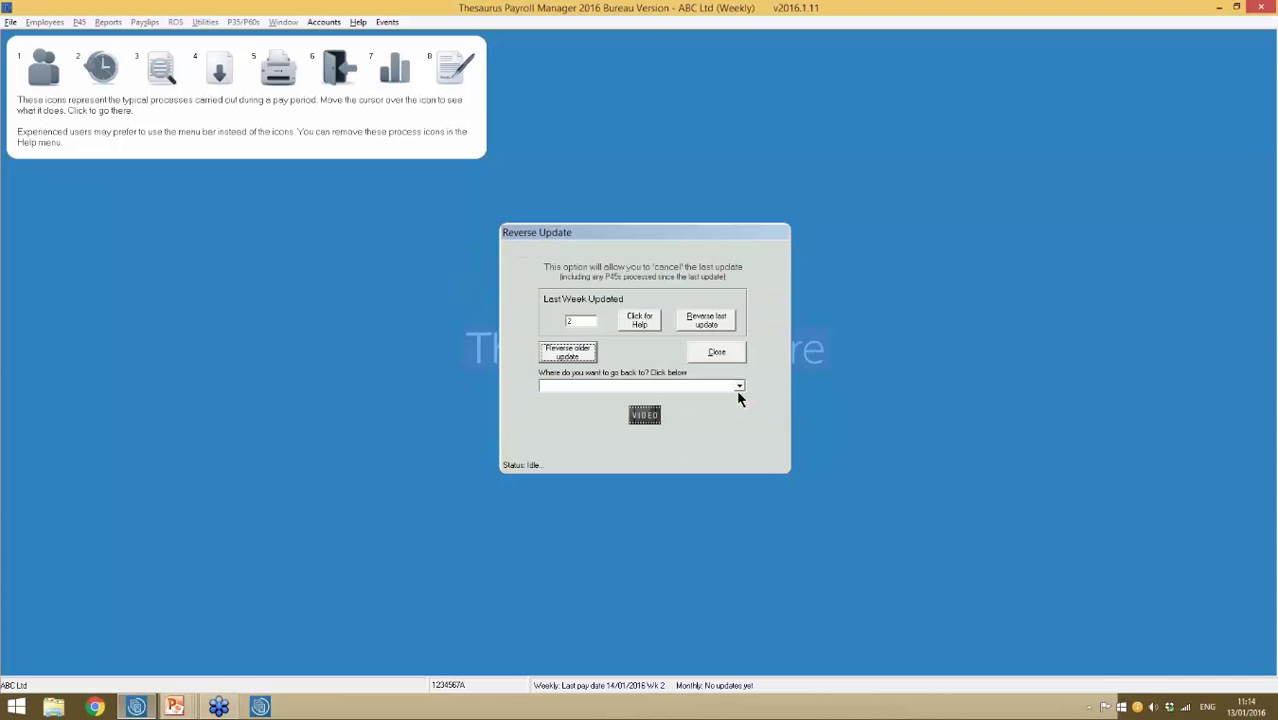
left_click(739, 386)
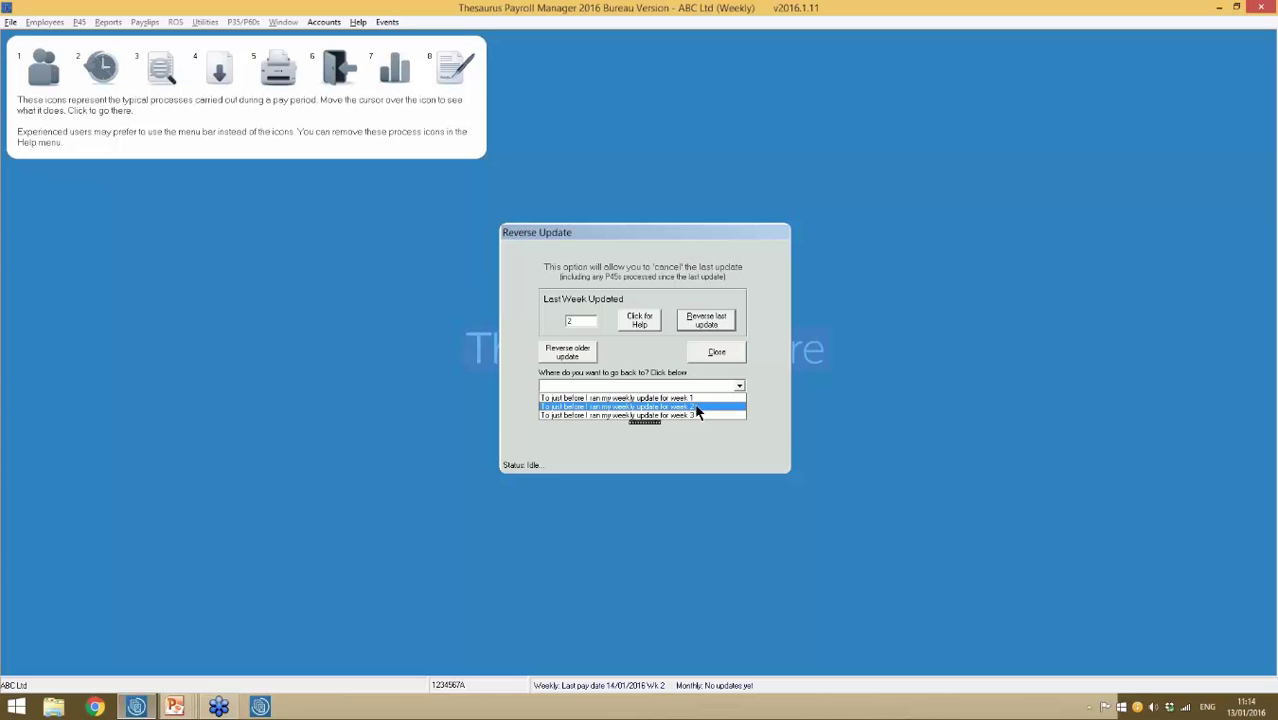
left_click(698, 408)
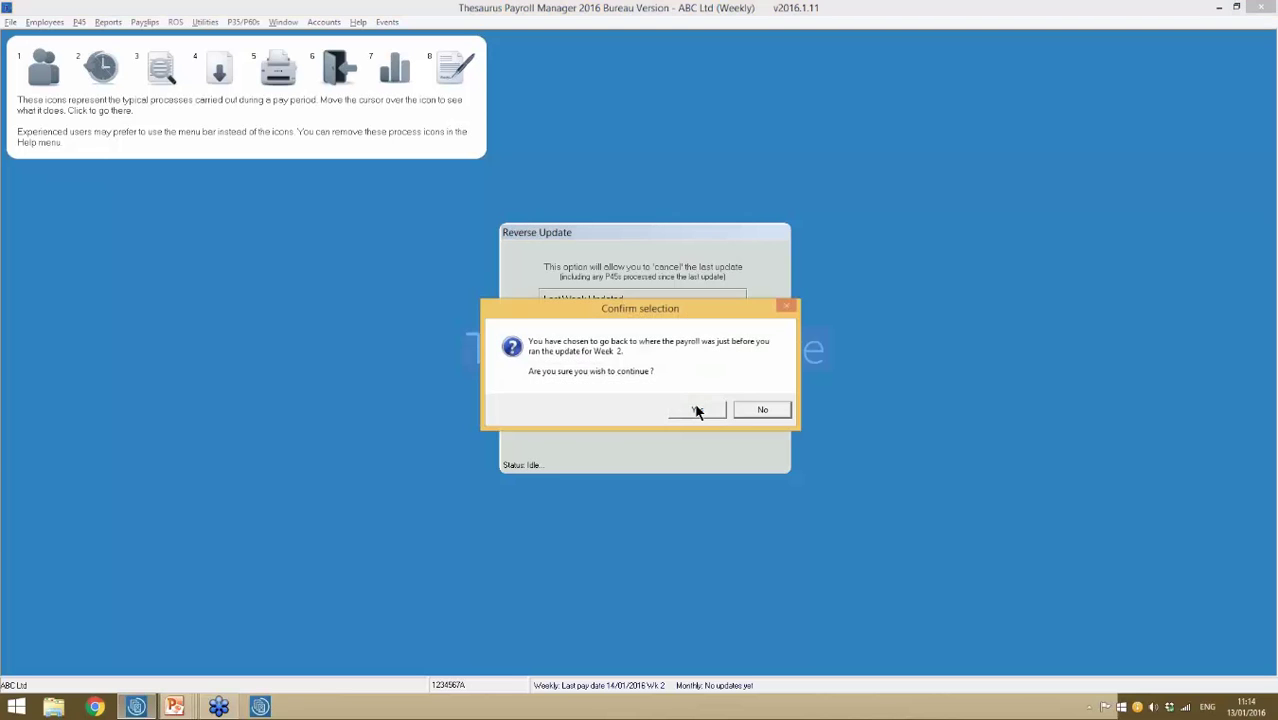
left_click(698, 408)
left_click(703, 402)
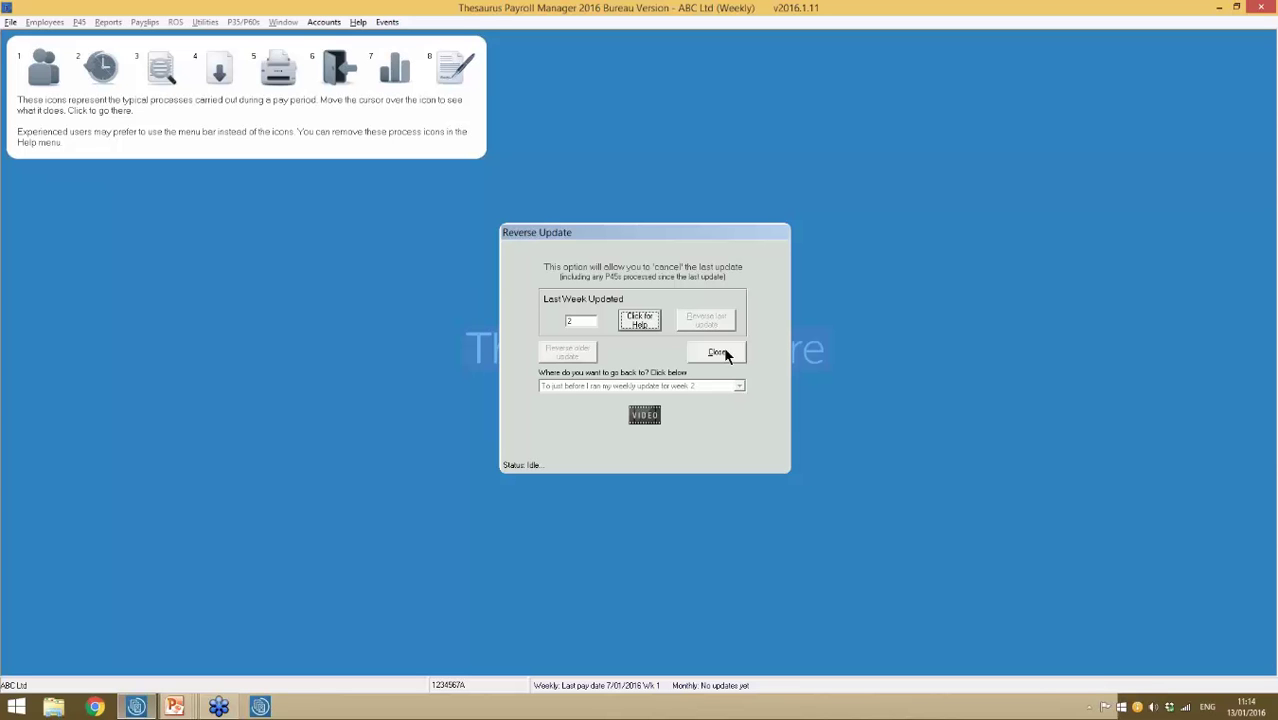
left_click(720, 353)
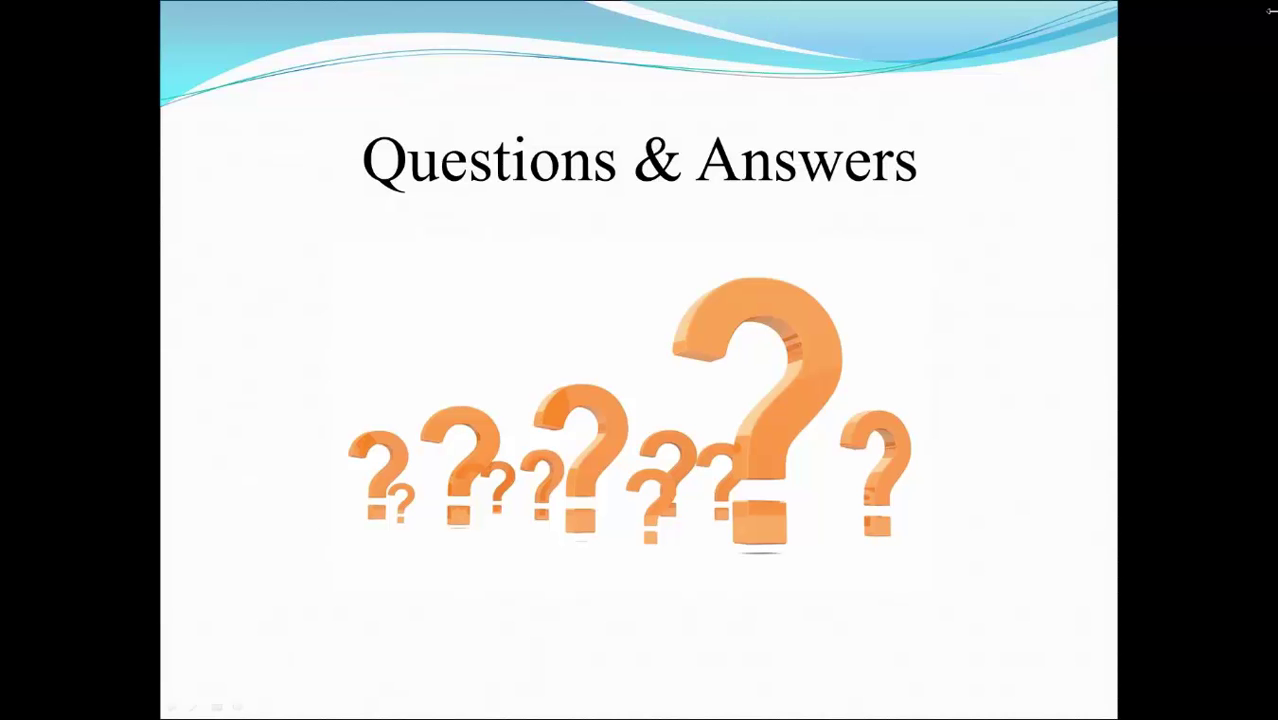
left_click(1258, 18)
left_click(639, 368)
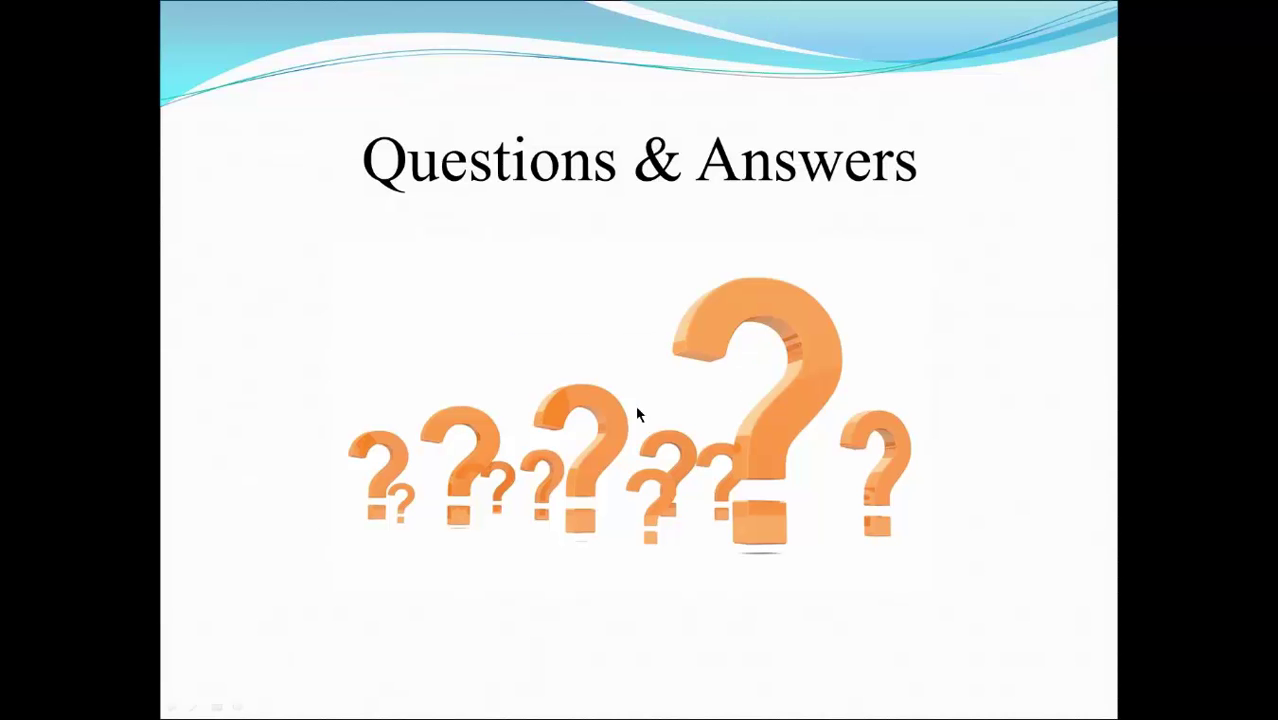